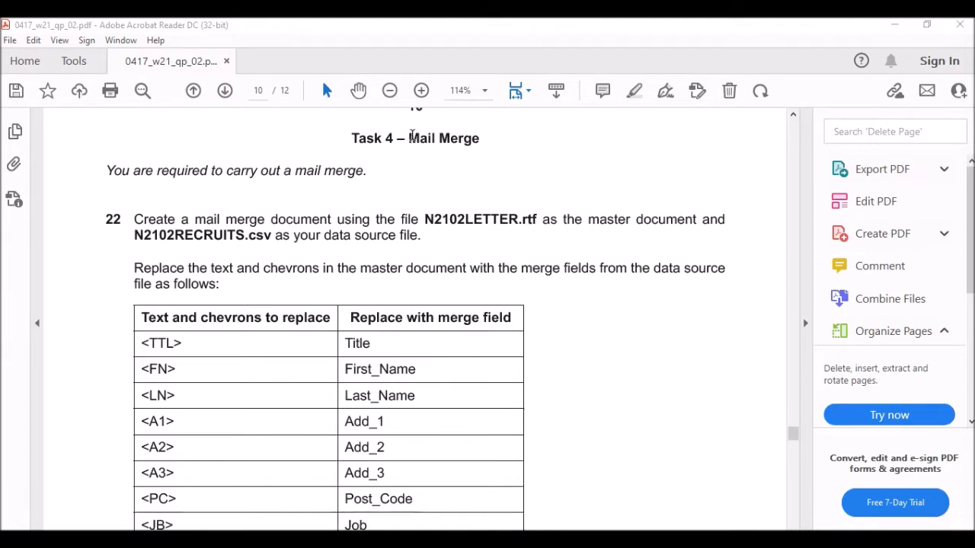
Highlight the Mail Merge heading and N2102RECRUITS file name in the PDF, then return to N2102LETTER in Word.
left_click_drag(411, 138, 479, 139)
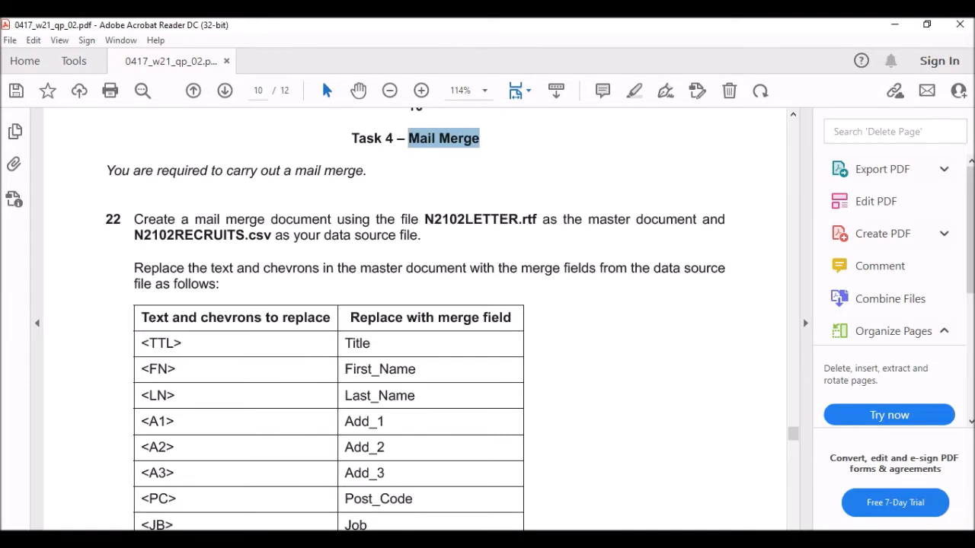
mouse_move(432, 540)
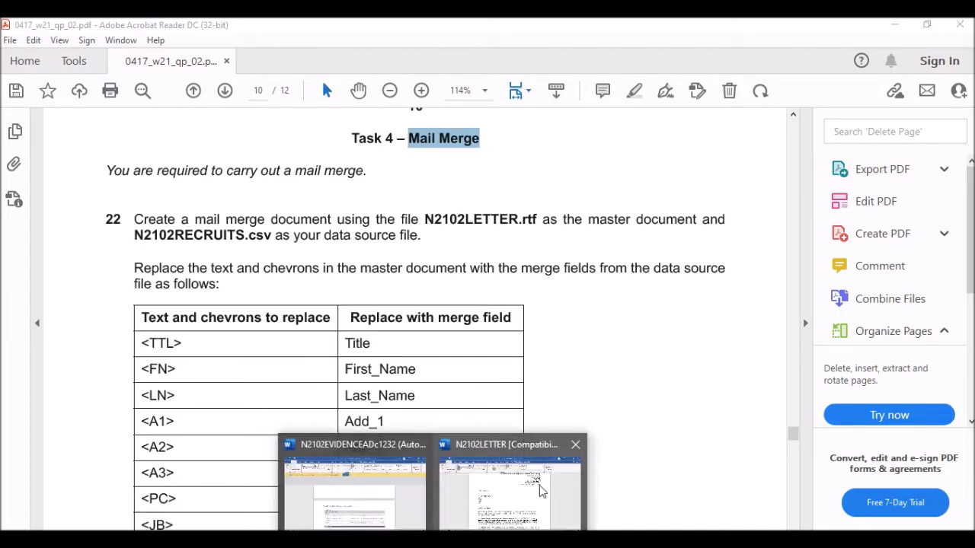
left_click(510, 491)
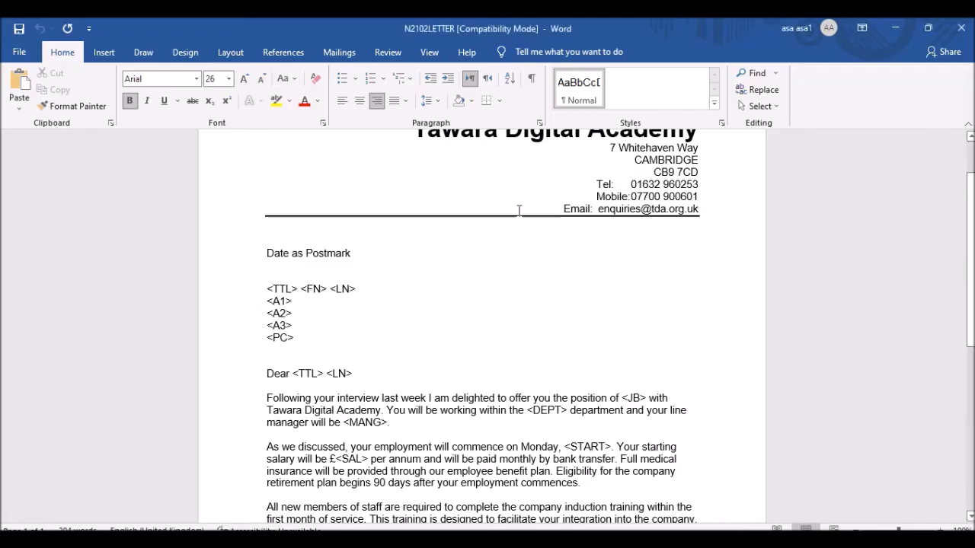
scroll(508, 293, "up", 1)
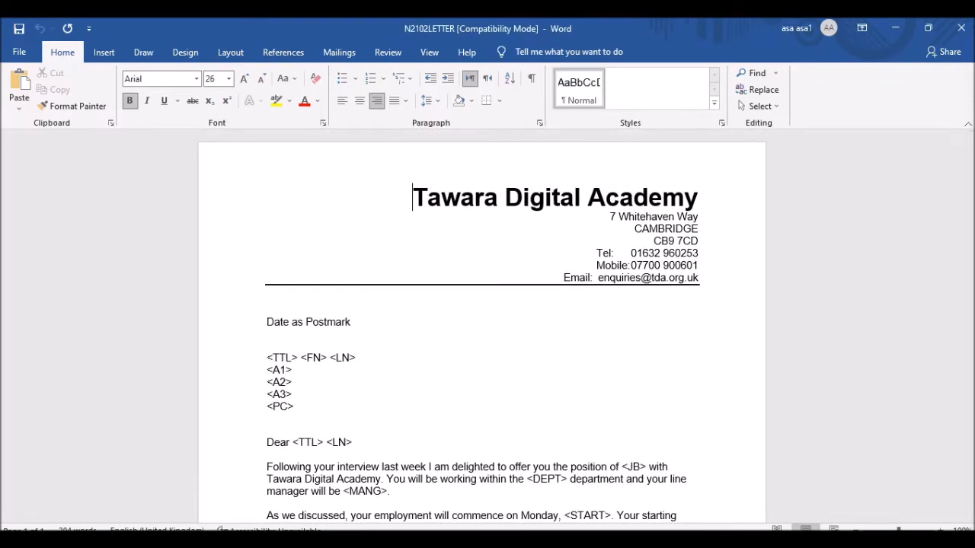
key("alt+Tab")
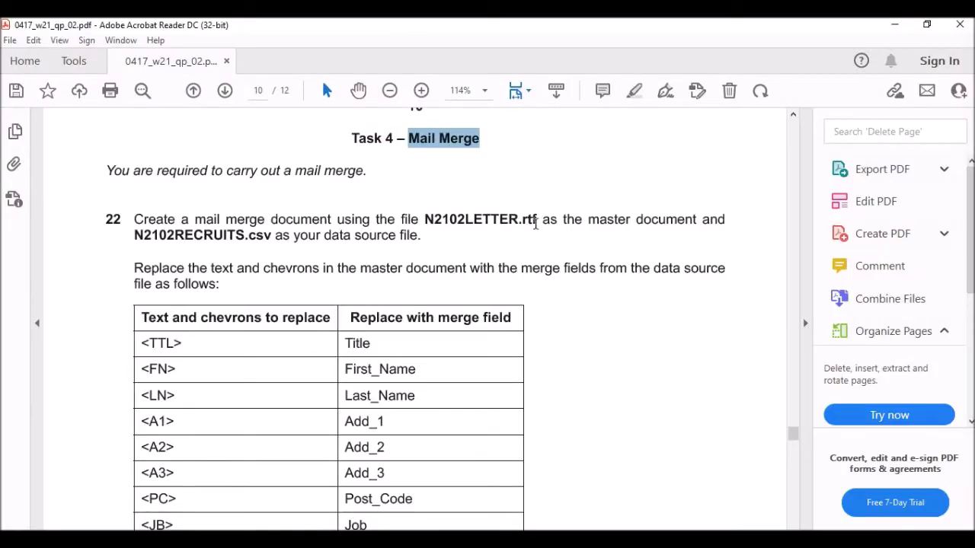
left_click_drag(143, 236, 245, 236)
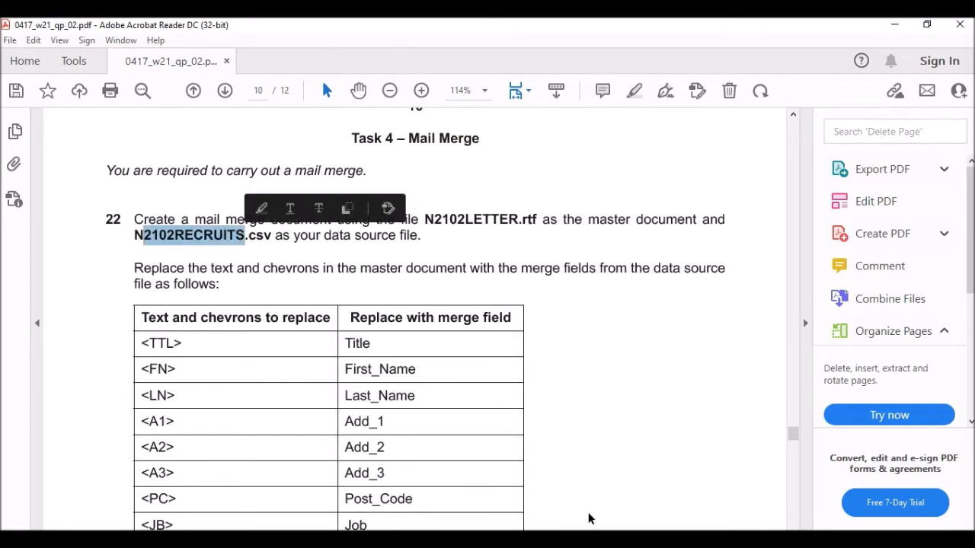
key("alt+Tab")
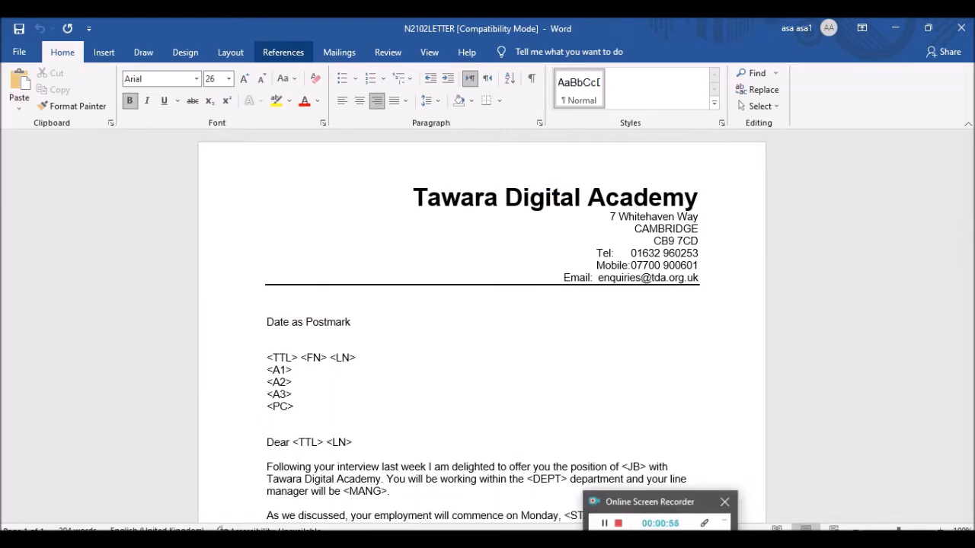
Attach Downloads\0417_w21_sf_02\N2102RECRUITS as the existing recipient list, accepting the default text encoding.
left_click(284, 52)
left_click(339, 52)
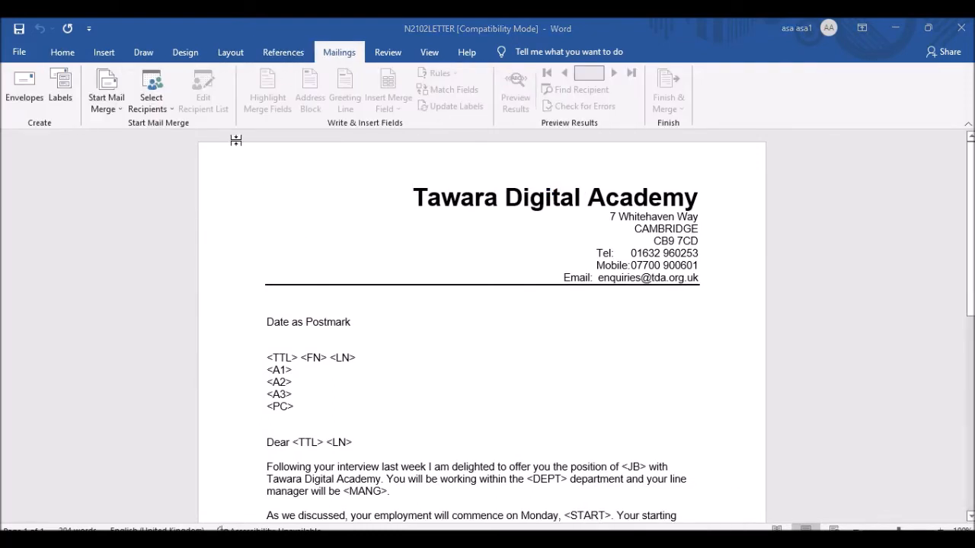
left_click(152, 106)
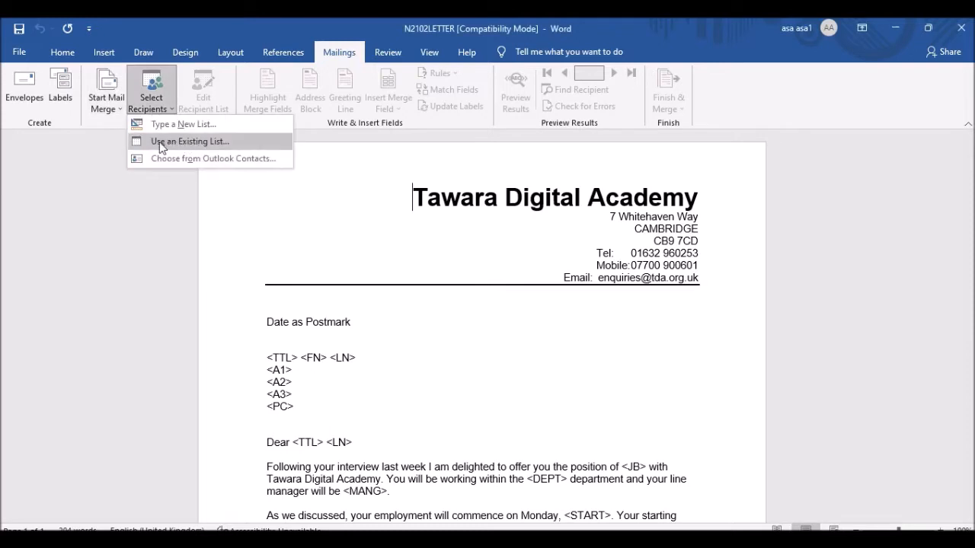
left_click(192, 142)
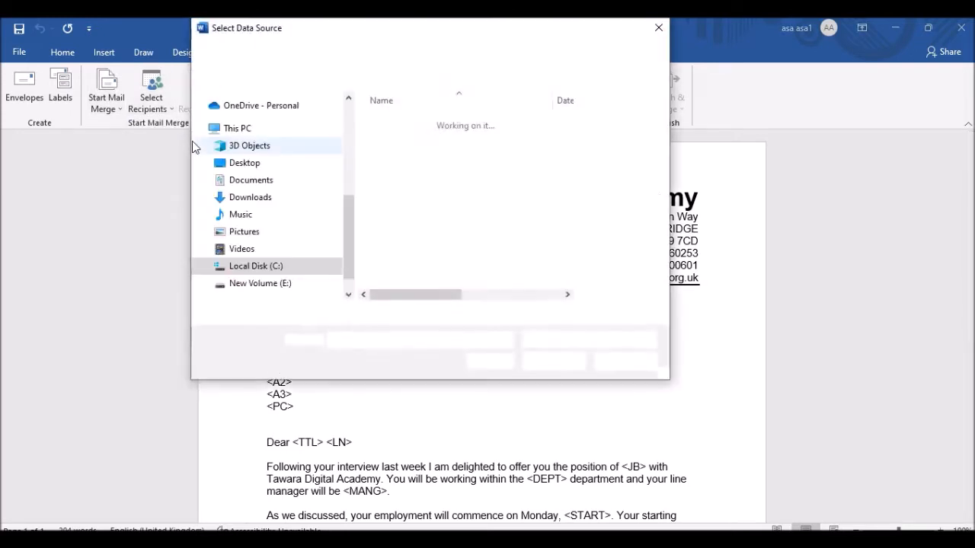
scroll(261, 176, "up", 3)
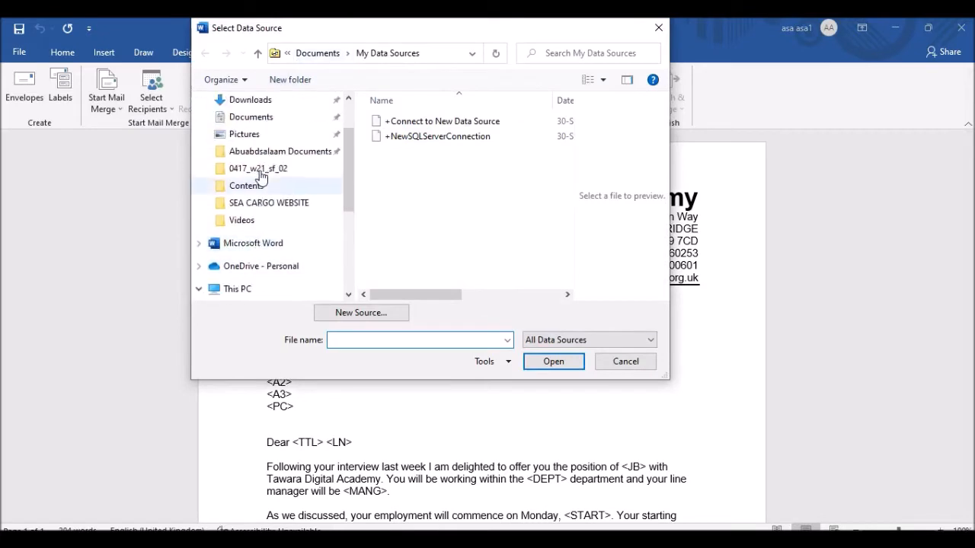
scroll(262, 176, "up", 2)
left_click(263, 166)
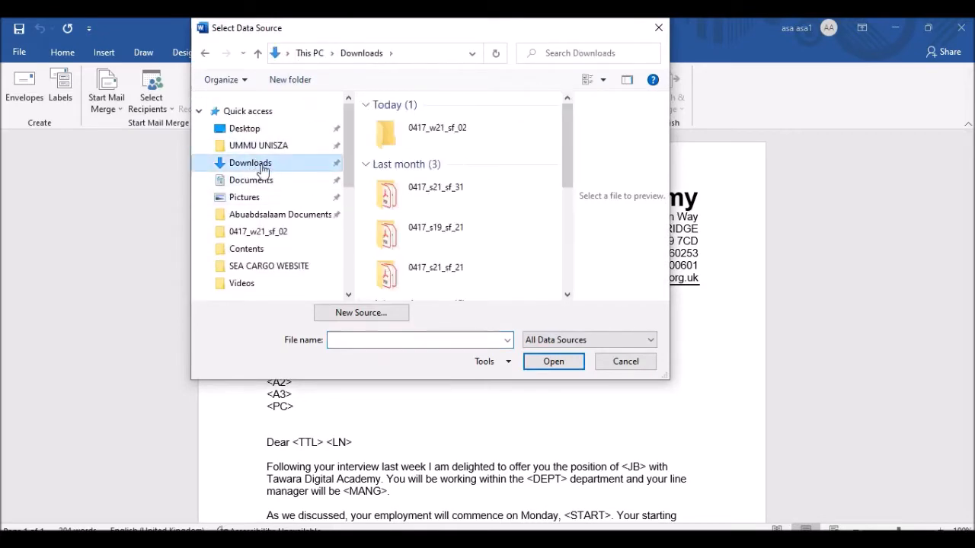
left_click(462, 131)
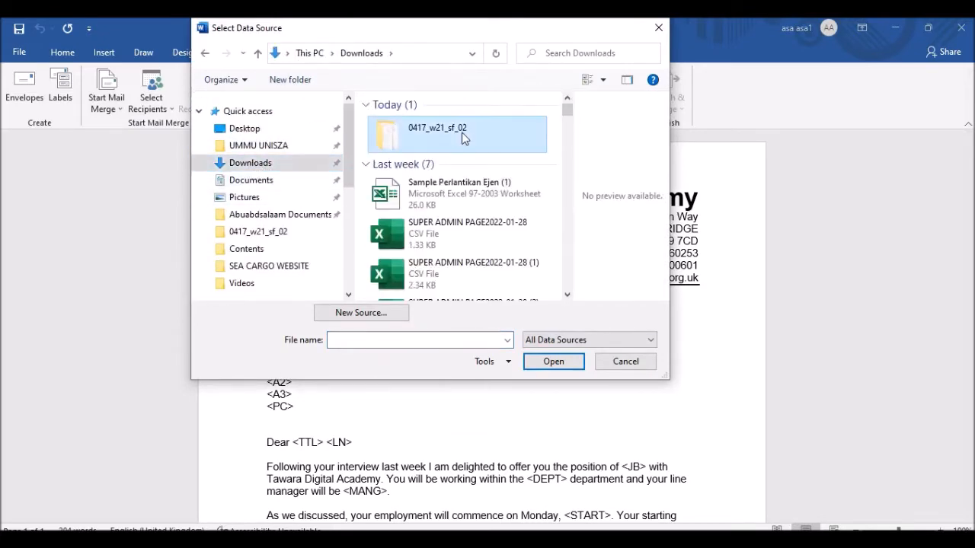
double_click(462, 131)
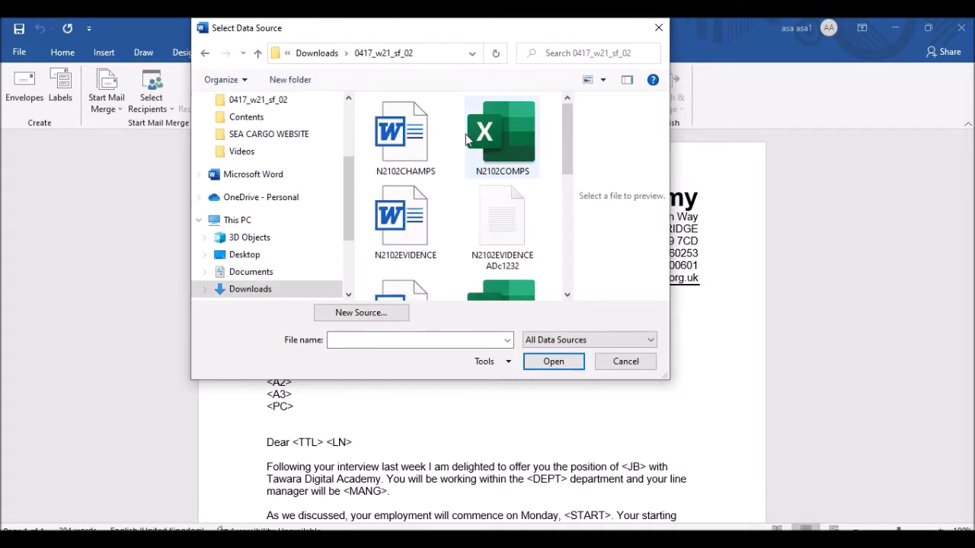
left_click_drag(573, 128, 575, 180)
left_click(524, 190)
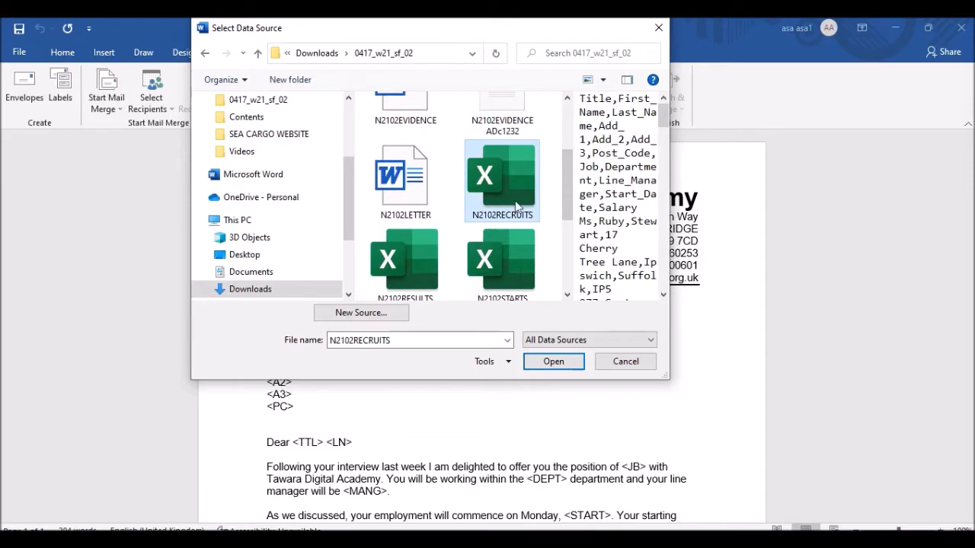
left_click(564, 363)
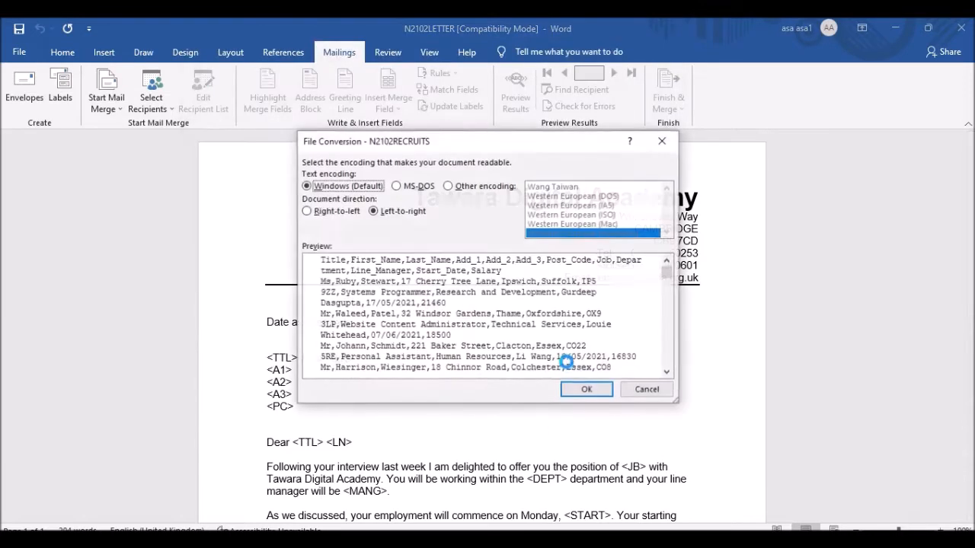
left_click(582, 390)
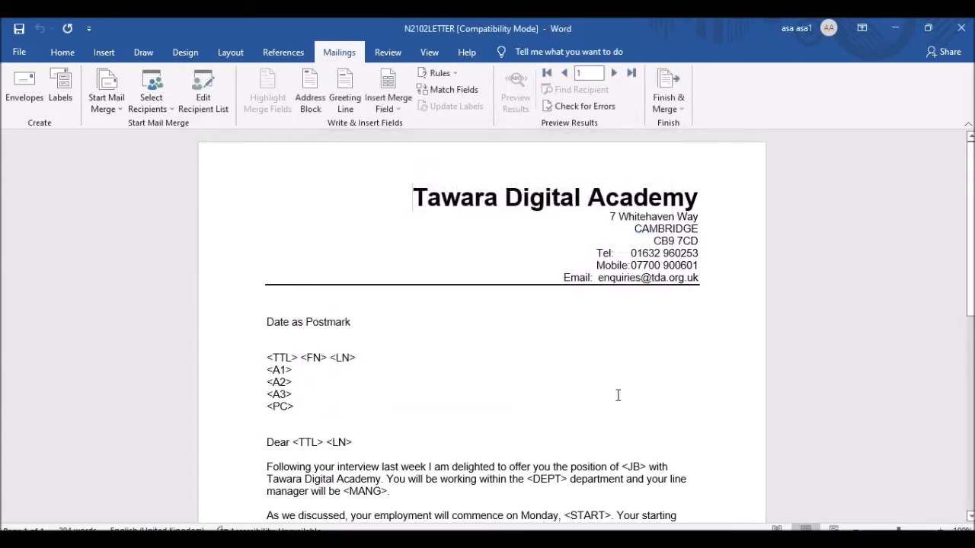
scroll(435, 320, "down", 2)
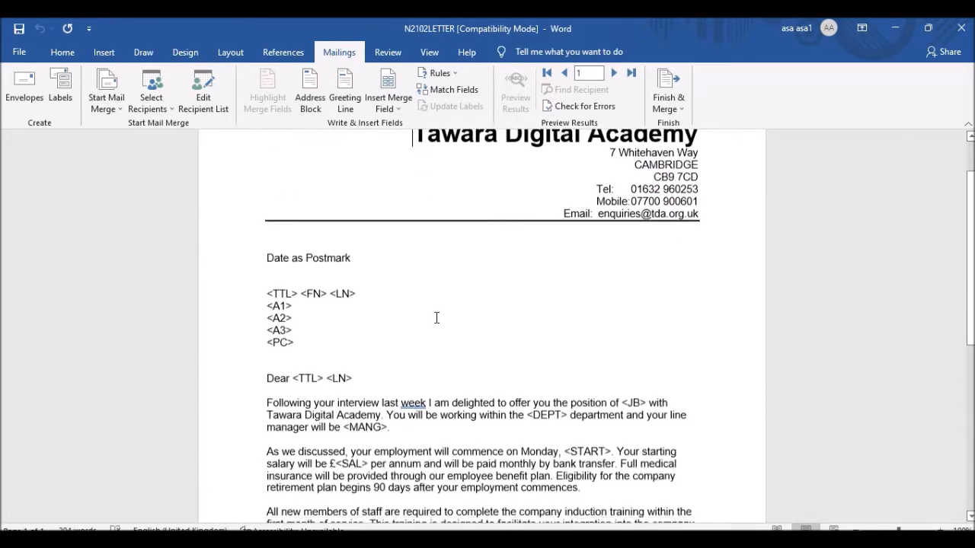
key("alt+Tab")
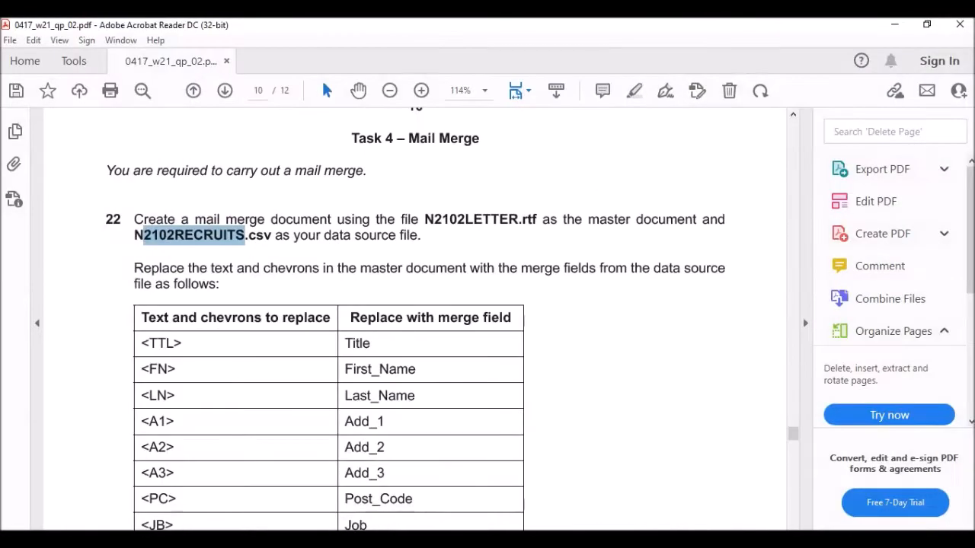
scroll(492, 175, "down", 3)
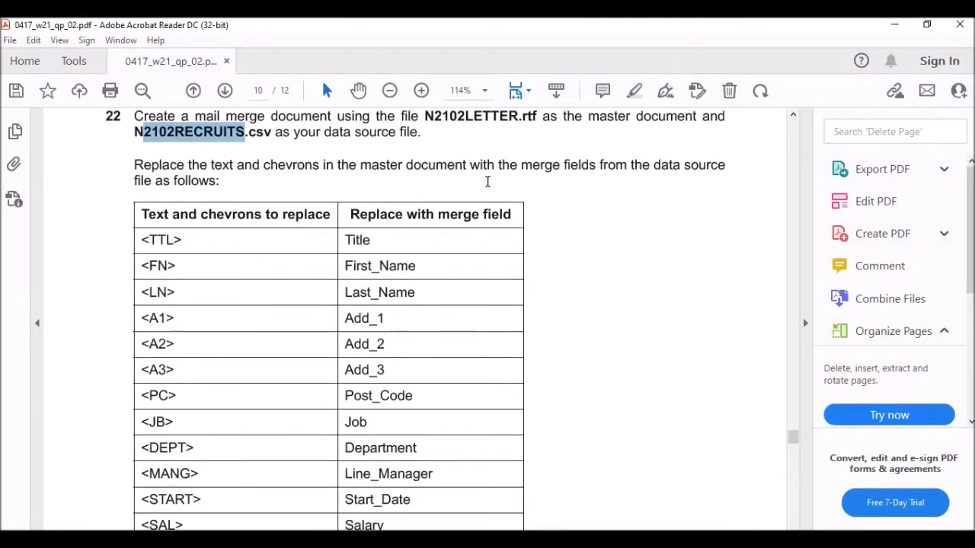
scroll(487, 181, "up", 6)
scroll(391, 183, "down", 6)
scroll(226, 195, "down", 2)
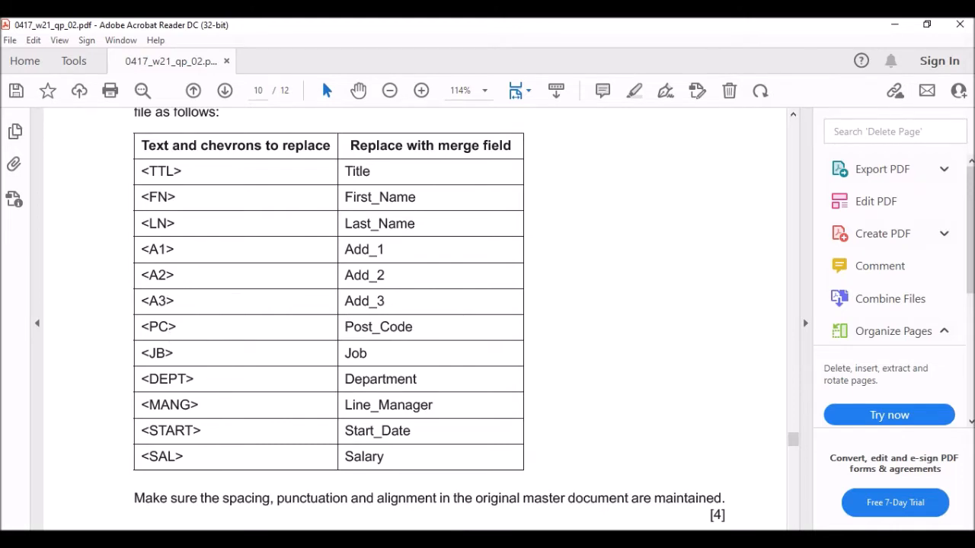
key("alt+Tab")
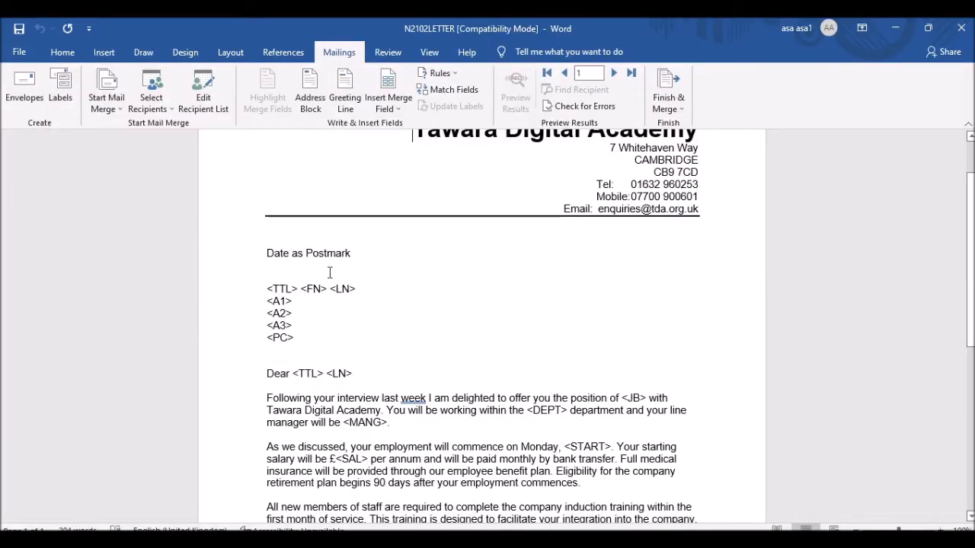
Replace the <TTL>, <FN> and <LN> name placeholders with the Title, First_Name and Last_Name fields.
left_click_drag(299, 289, 267, 289)
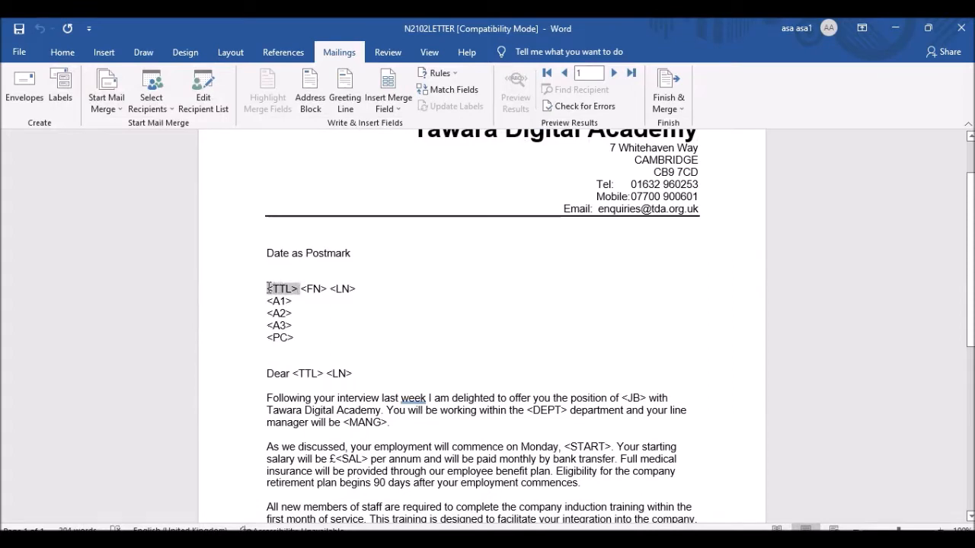
left_click(394, 109)
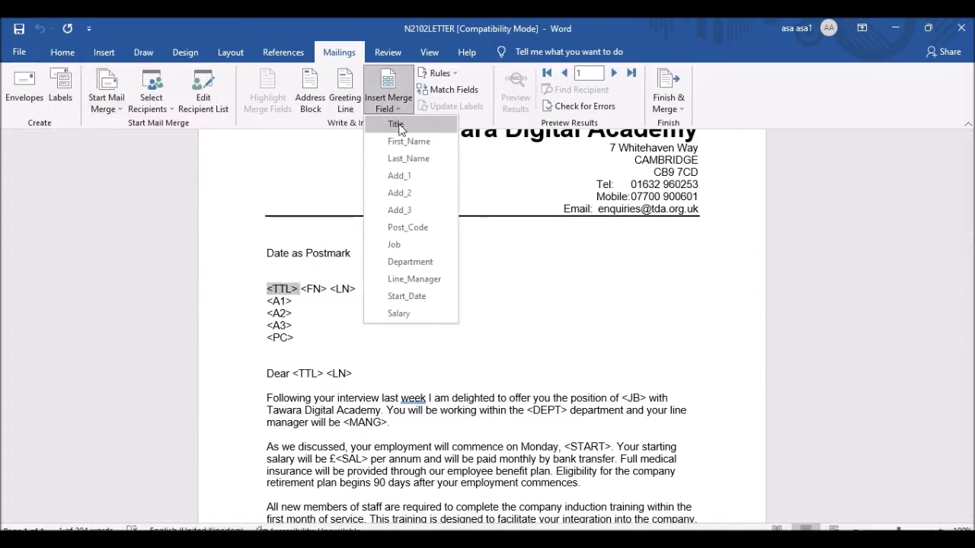
left_click(396, 124)
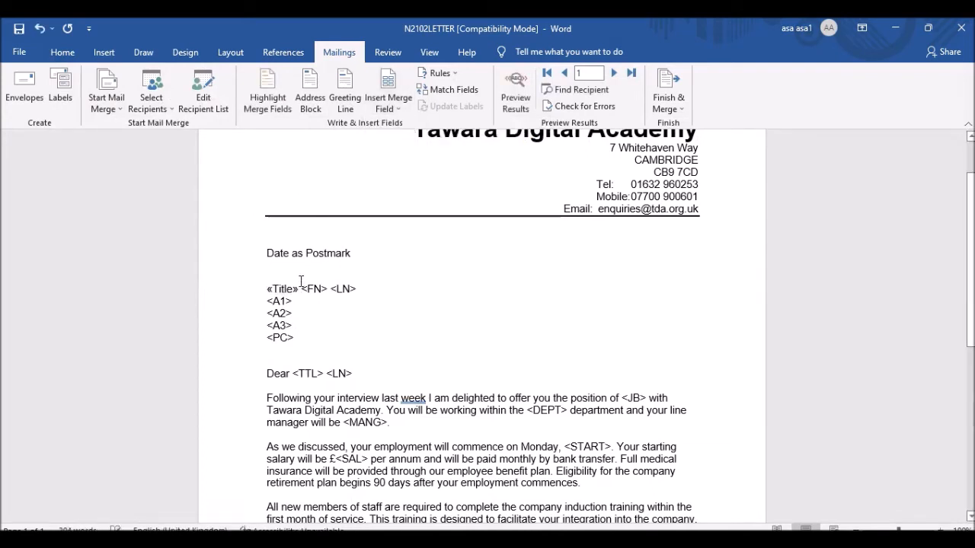
left_click_drag(302, 289, 330, 289)
left_click(396, 111)
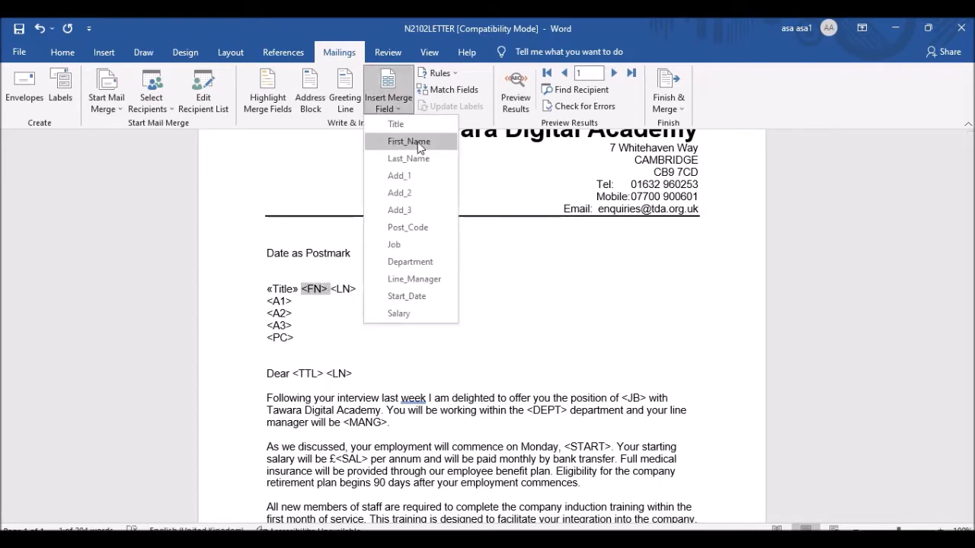
left_click(399, 142)
left_click_drag(397, 289, 374, 291)
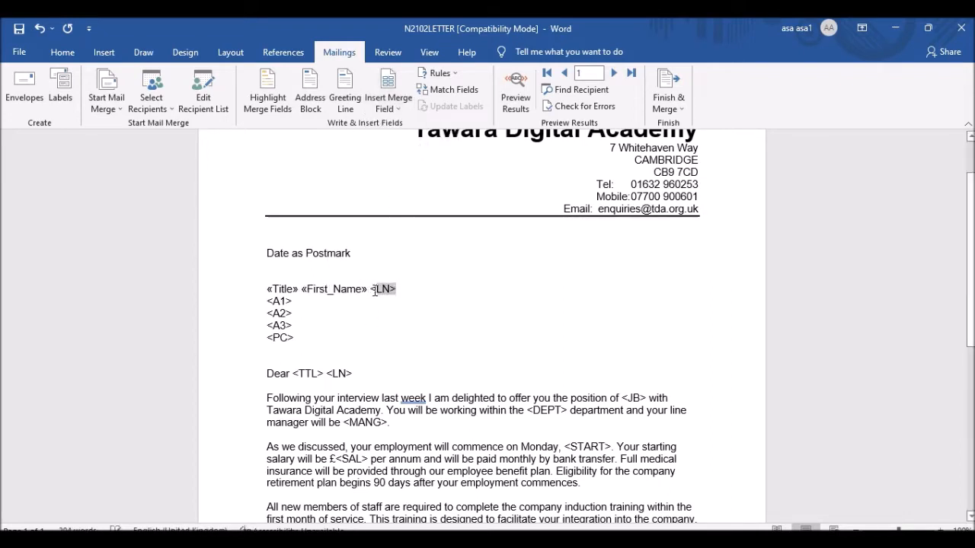
left_click(397, 109)
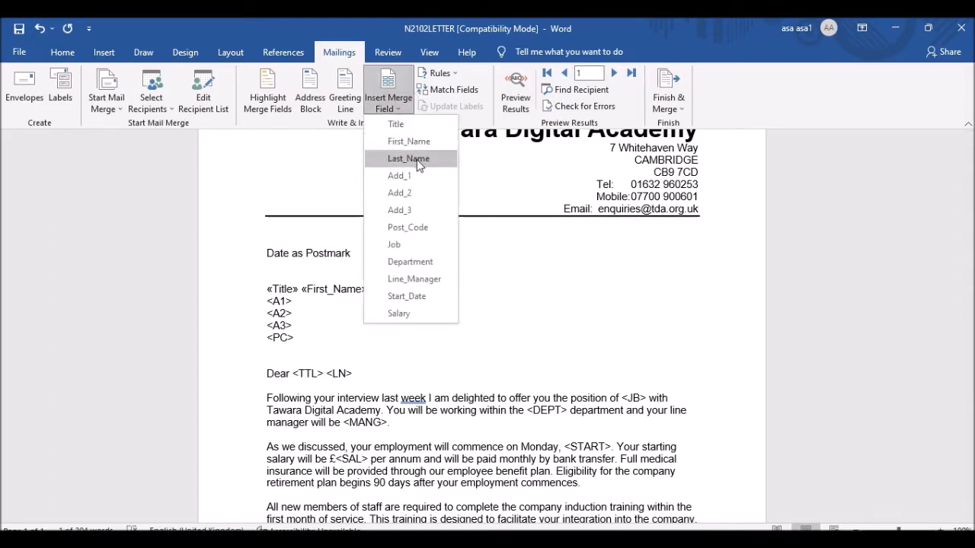
left_click(417, 159)
Replace <A1>, <A2>, <A3> and <PC> with Add_1, Add_2, Add_3 and Post_Code, each on its own line.
left_click_drag(292, 302, 267, 302)
left_click(390, 103)
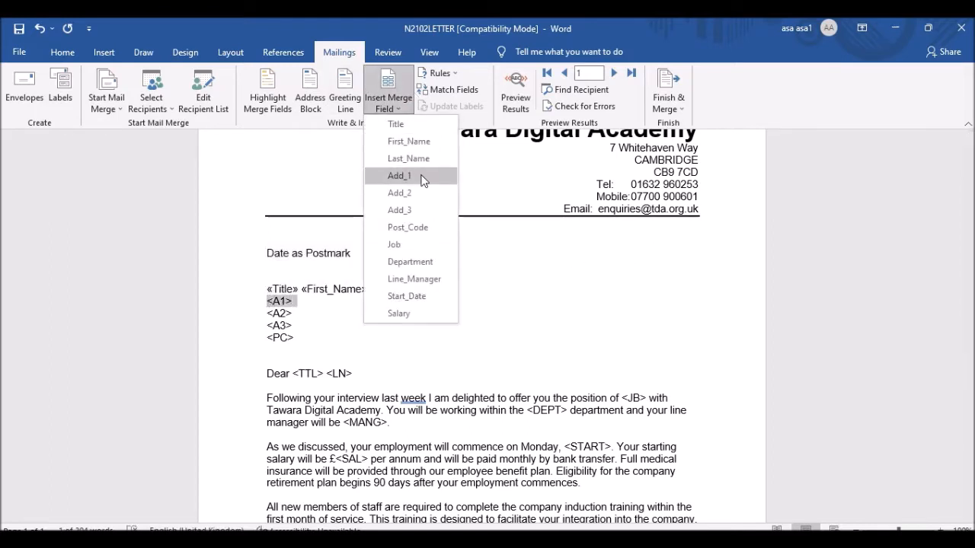
left_click(417, 178)
key("Return")
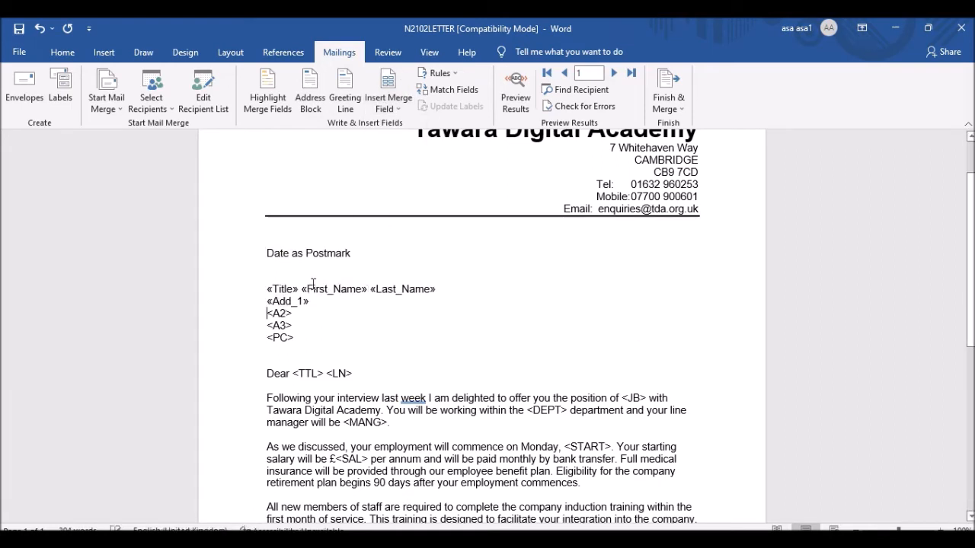
left_click_drag(298, 314, 266, 313)
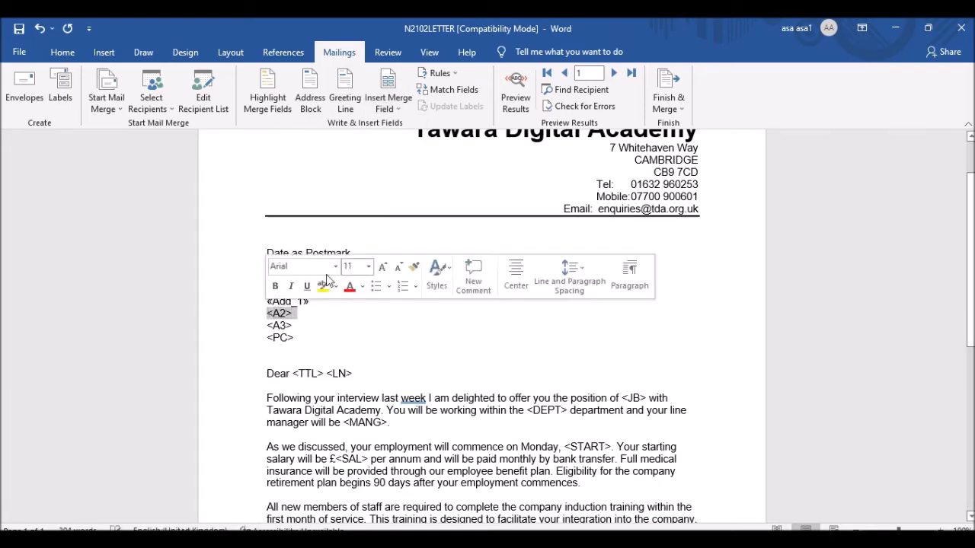
left_click(390, 110)
left_click(412, 195)
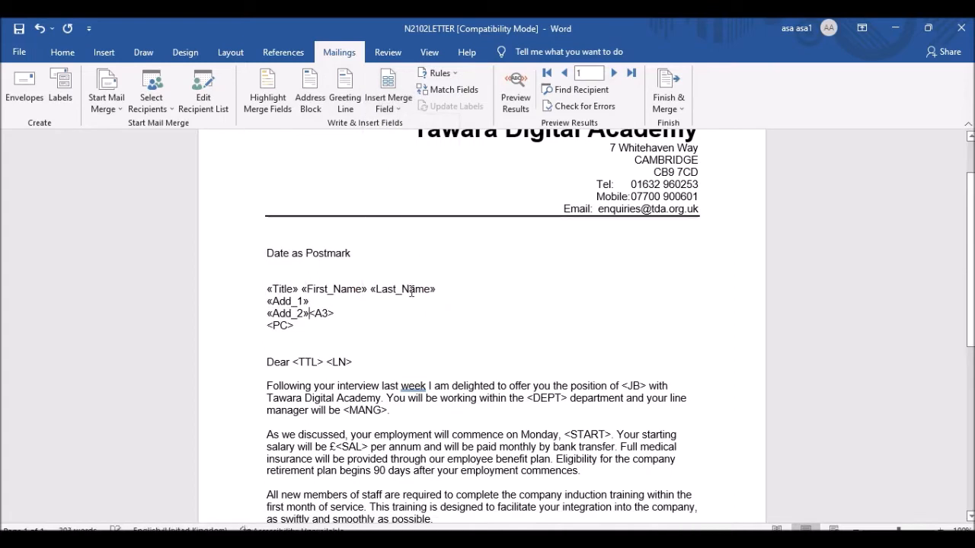
key("Return")
left_click_drag(294, 325, 266, 325)
left_click(389, 107)
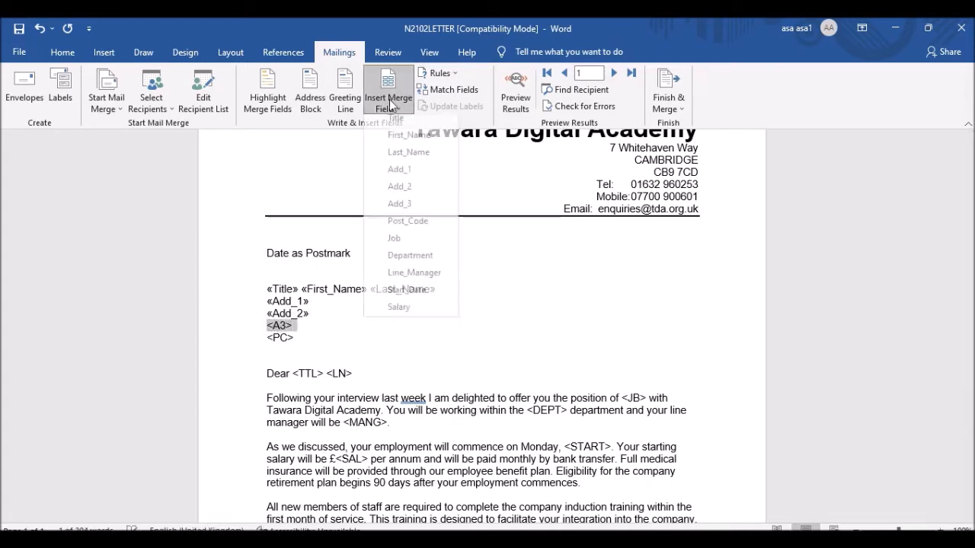
left_click(412, 210)
key("Return")
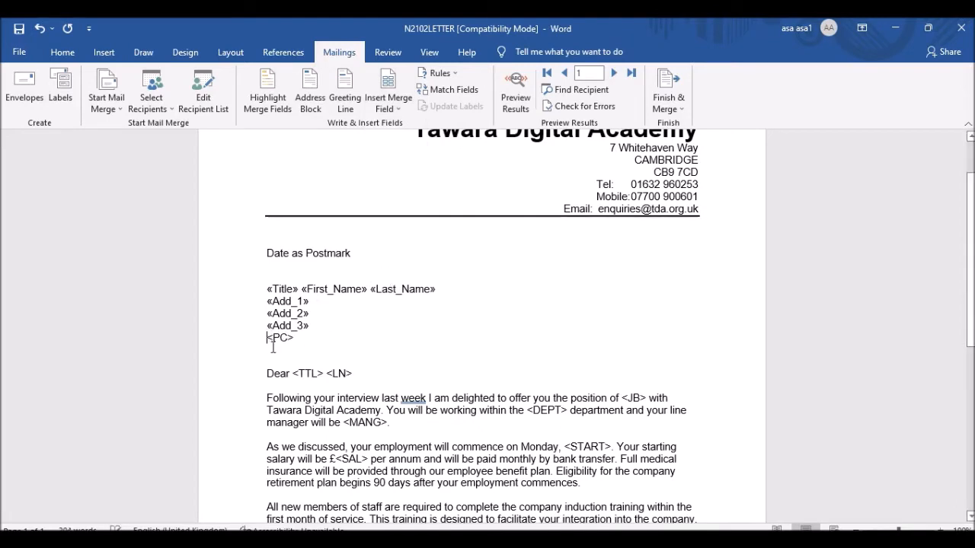
left_click_drag(294, 340, 269, 340)
left_click(398, 105)
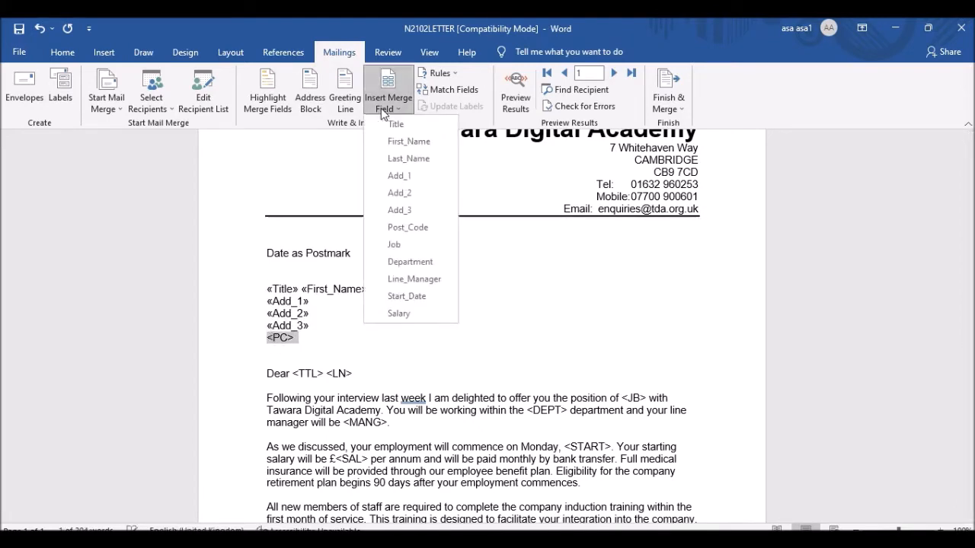
left_click(415, 225)
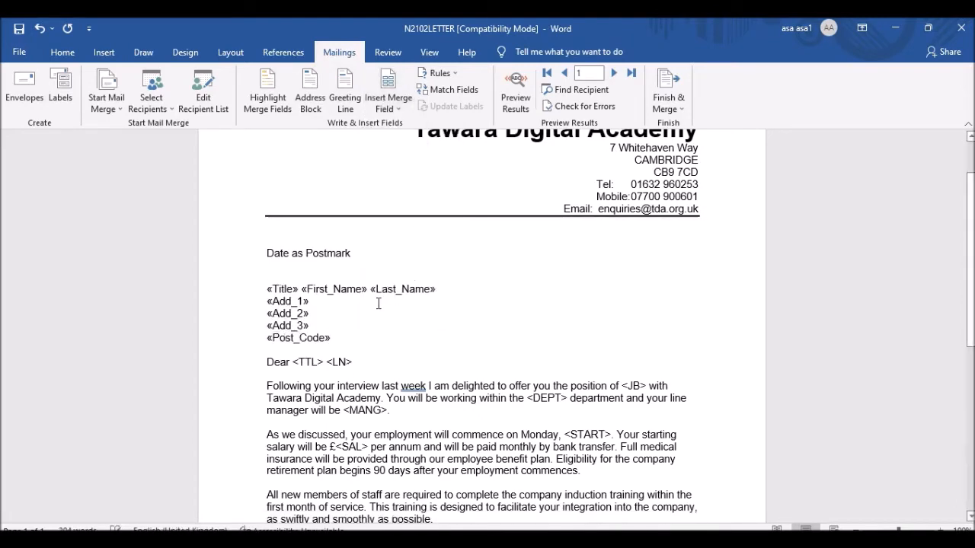
Replace <TTL> and <LN> in the greeting with the Title and Last_Name fields.
left_click_drag(326, 362, 300, 359)
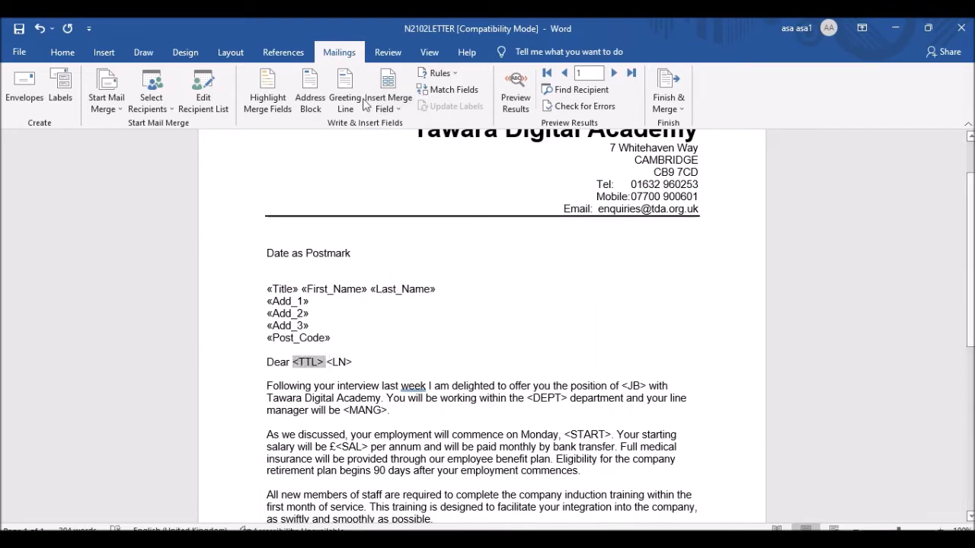
left_click(389, 107)
left_click(418, 125)
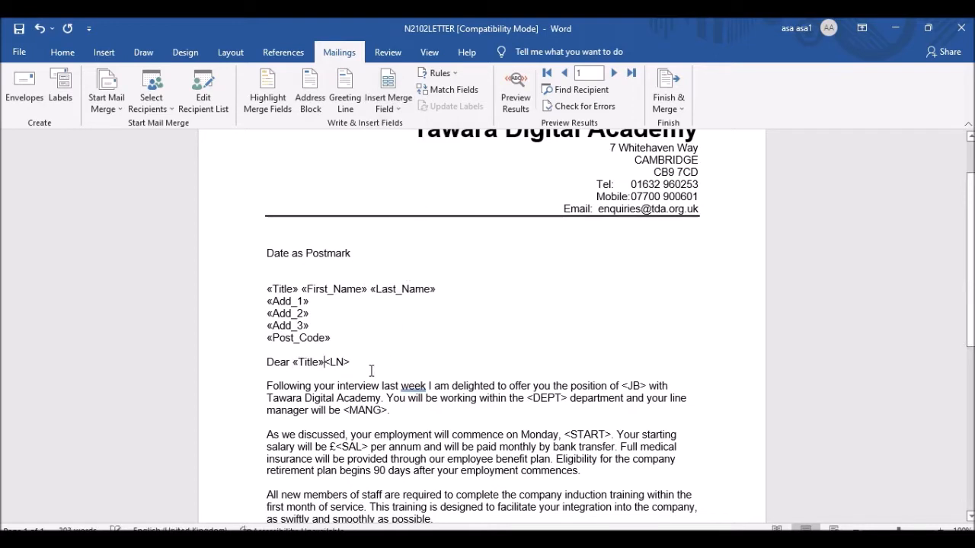
left_click_drag(352, 363, 336, 362)
left_click(388, 106)
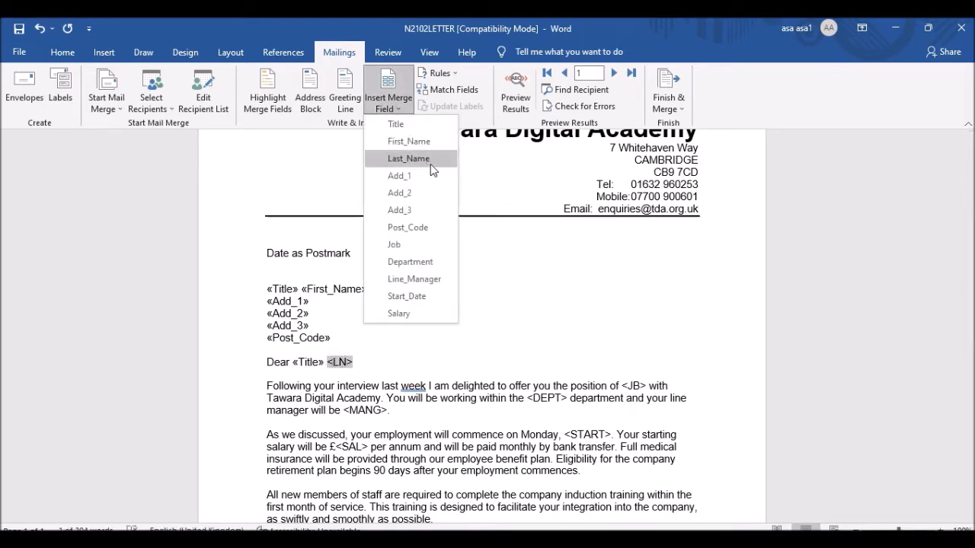
left_click(408, 159)
Replace the <JB> placeholder with the Job field, checking the field table in the PDF.
scroll(433, 359, "down", 2)
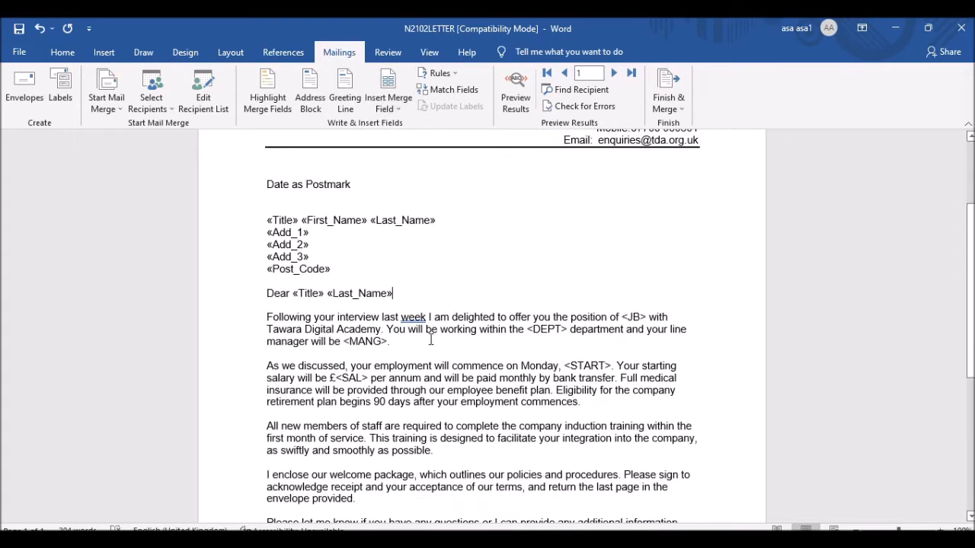
left_click_drag(647, 315, 621, 317)
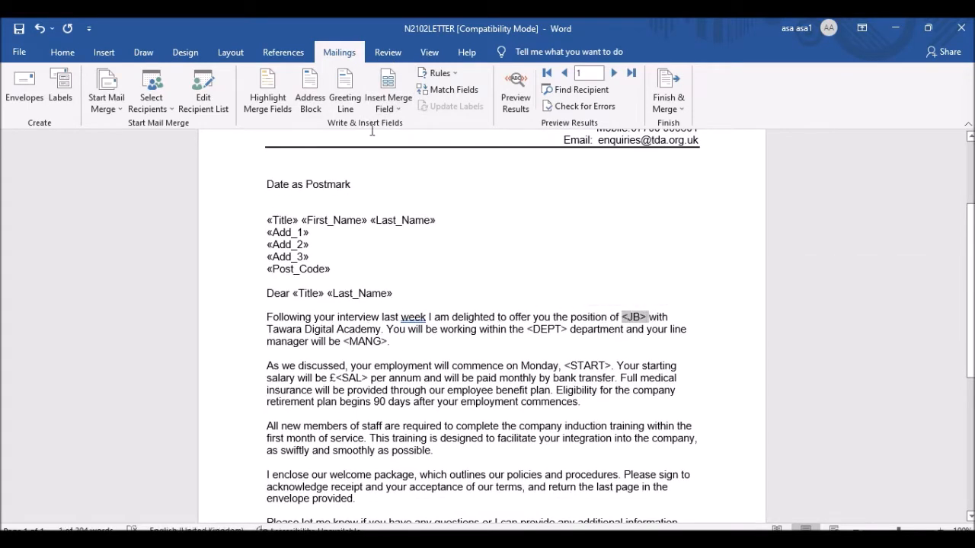
left_click(390, 106)
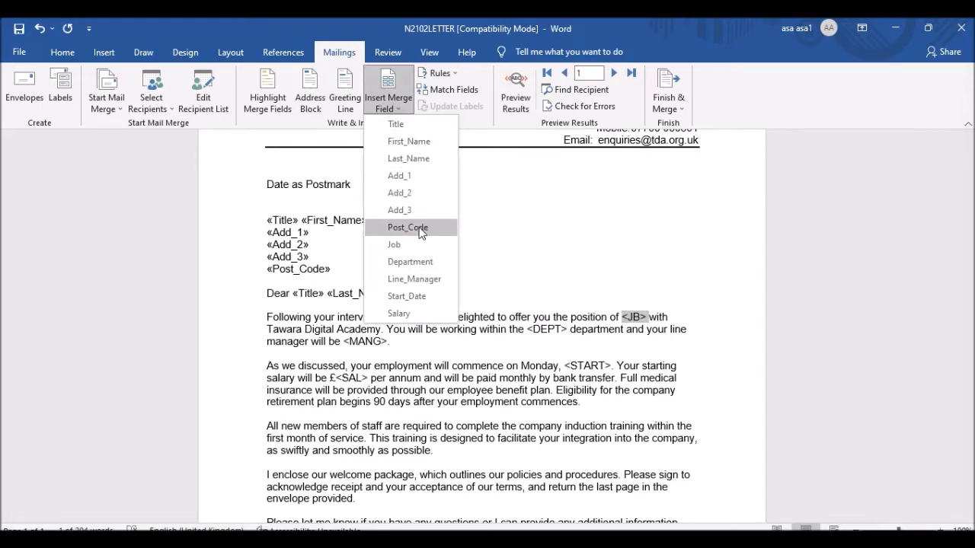
left_click(499, 539)
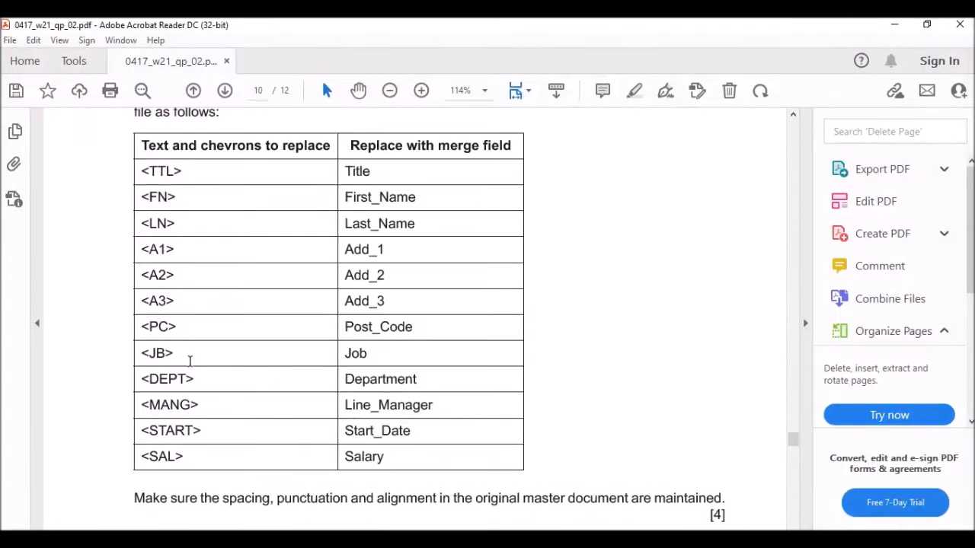
left_click(563, 539)
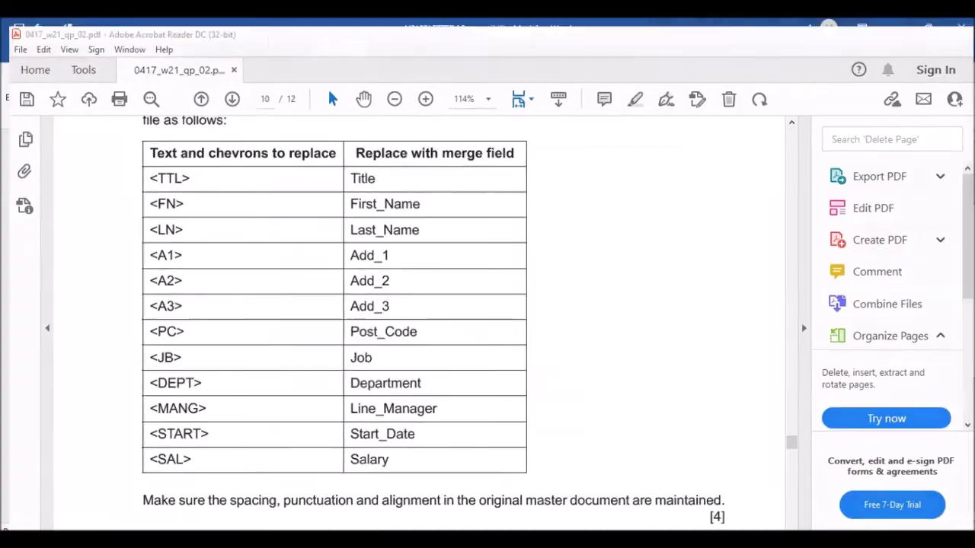
left_click(391, 109)
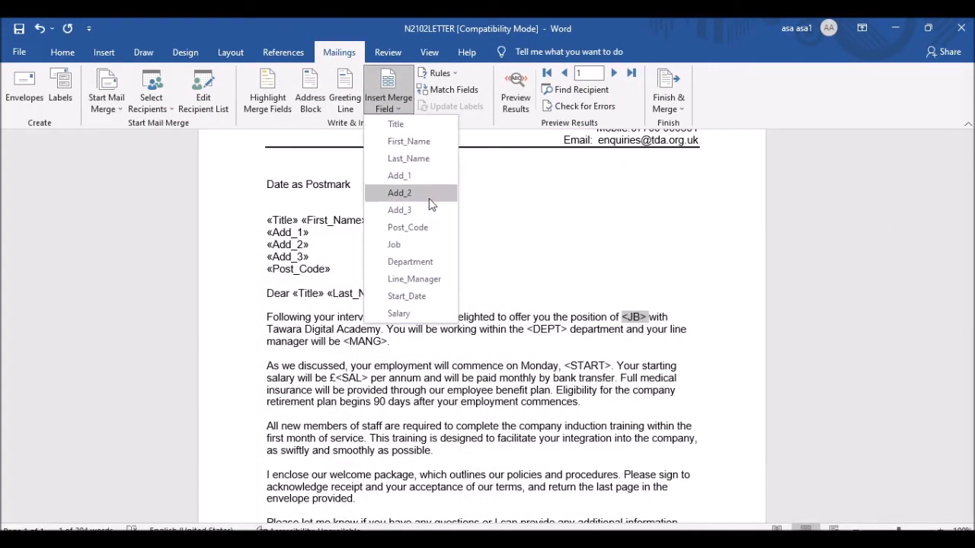
left_click(403, 244)
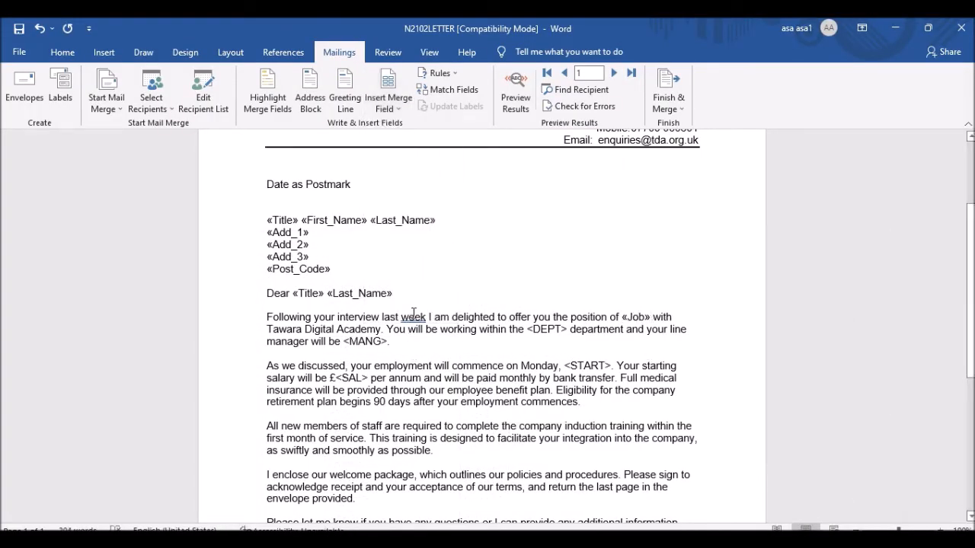
Replace <DEPT> and <MANG> with the Department and Line_Manager fields.
left_click_drag(567, 329, 529, 329)
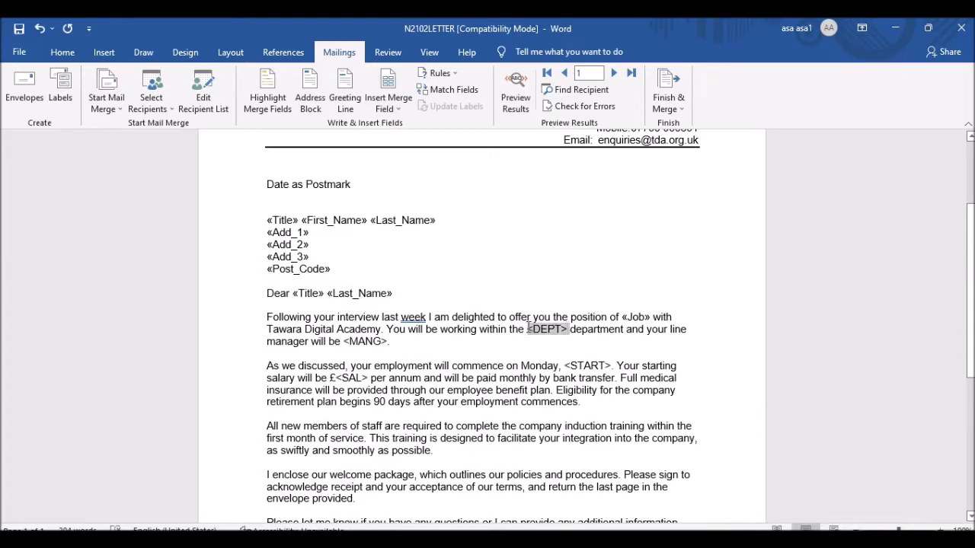
left_click(390, 107)
left_click(404, 262)
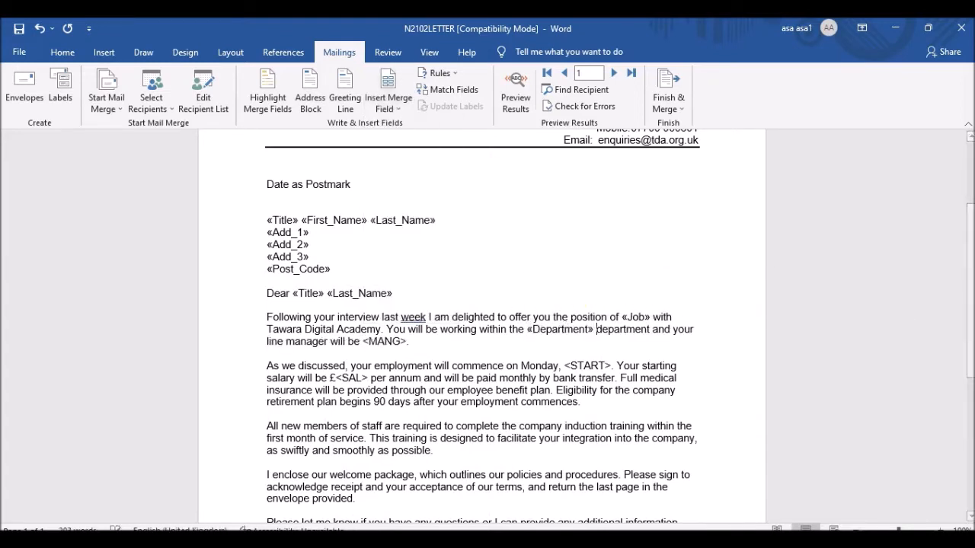
left_click_drag(408, 341, 373, 342)
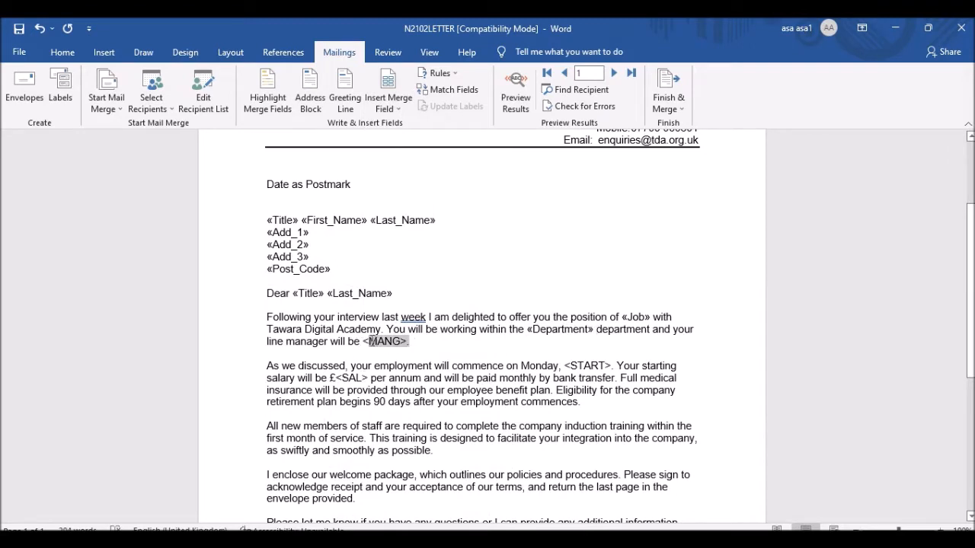
left_click(389, 103)
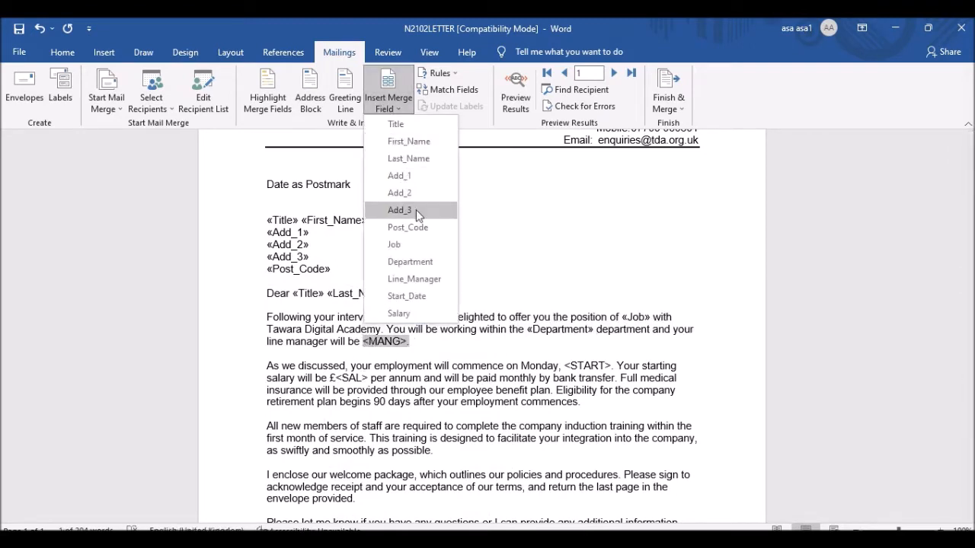
left_click(431, 282)
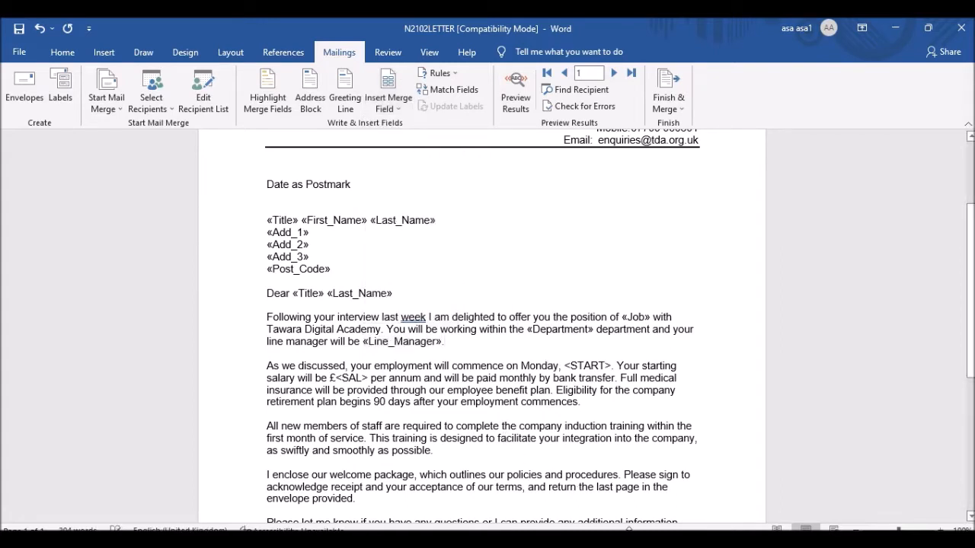
key("alt+Tab")
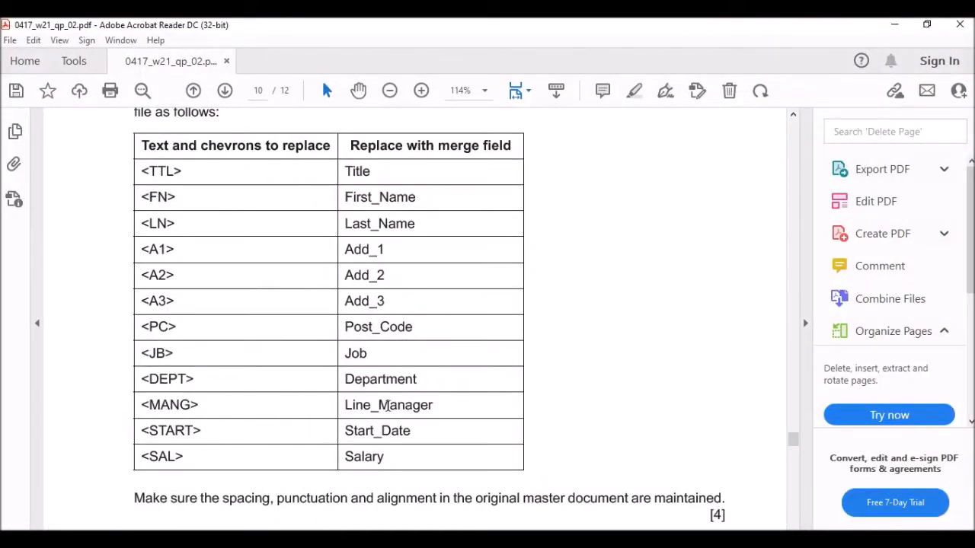
key("alt+Tab")
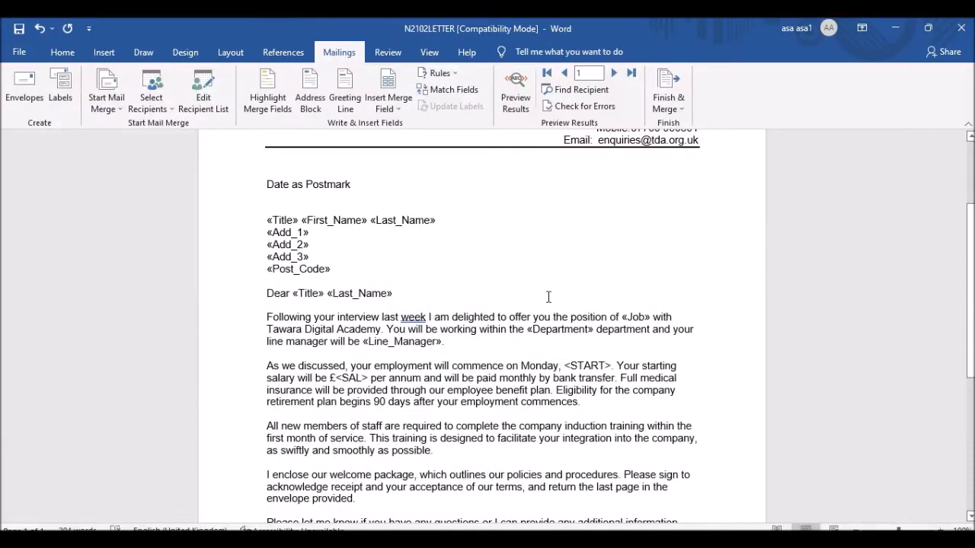
Replace <START> with «Start_Date» and the <SAL> after the £ sign with «Salary».
scroll(522, 270, "down", 3)
left_click_drag(566, 263, 611, 260)
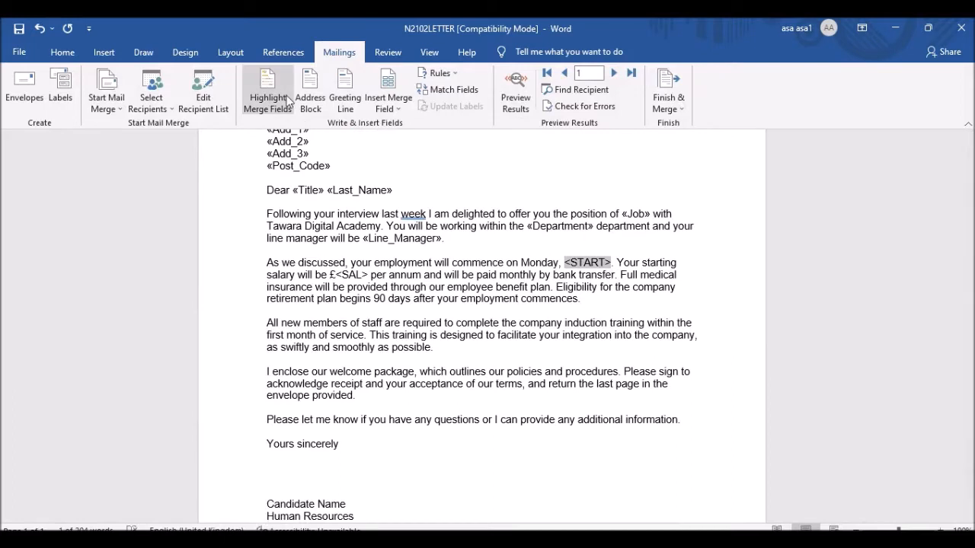
left_click(391, 103)
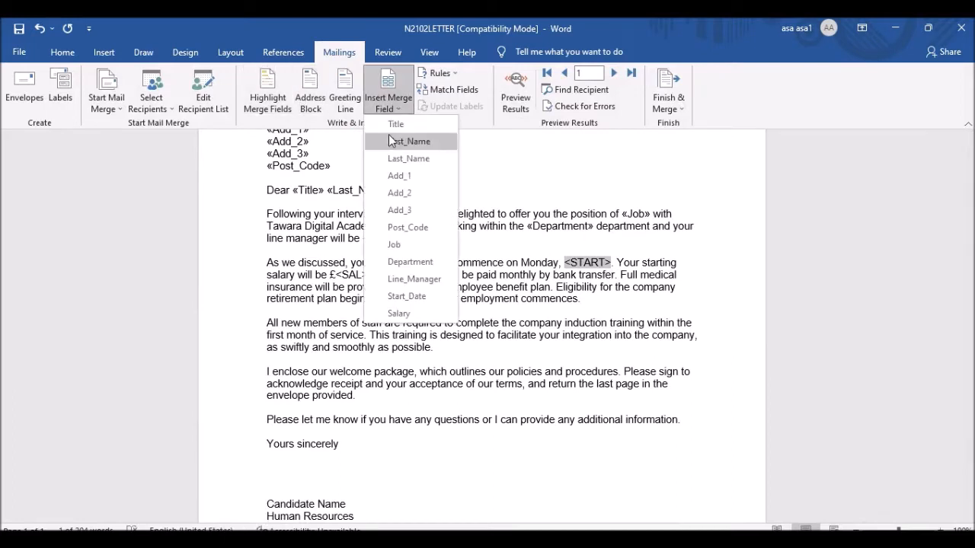
left_click(419, 296)
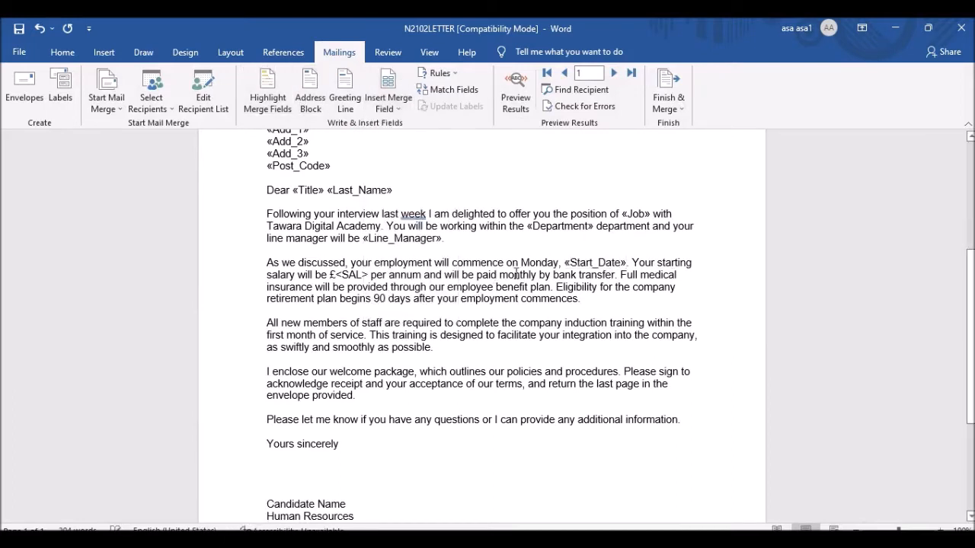
left_click_drag(336, 275, 368, 274)
left_click(362, 275)
mouse_move(358, 274)
left_mouse_down()
mouse_move(335, 275)
mouse_move(335, 263)
mouse_move(367, 275)
left_mouse_up()
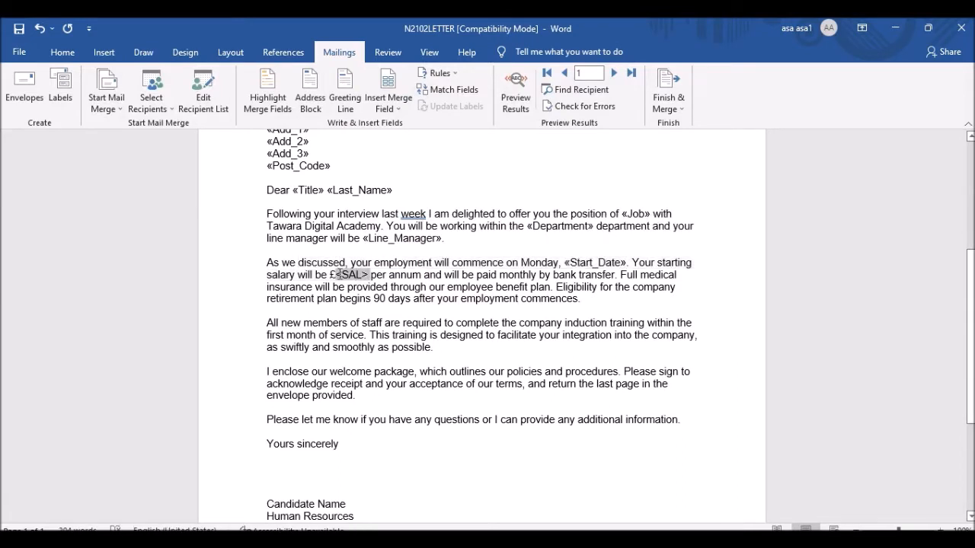
left_click(389, 105)
left_click(404, 313)
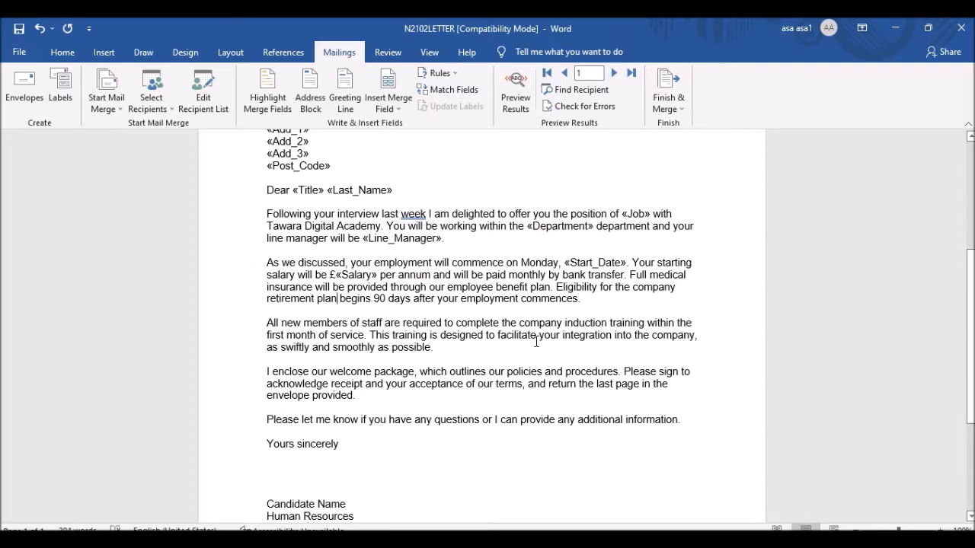
scroll(536, 342, "down", 4)
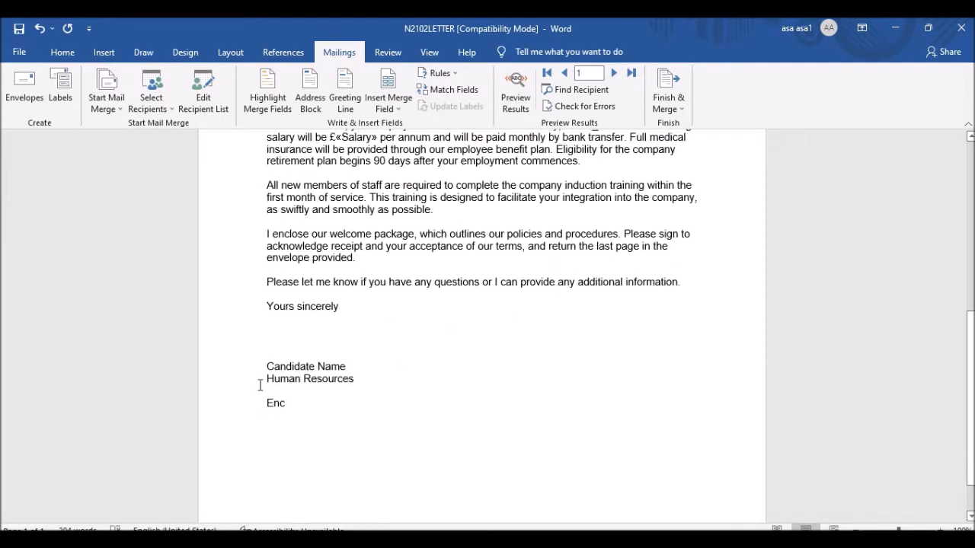
scroll(362, 333, "down", 2)
scroll(373, 335, "up", 6)
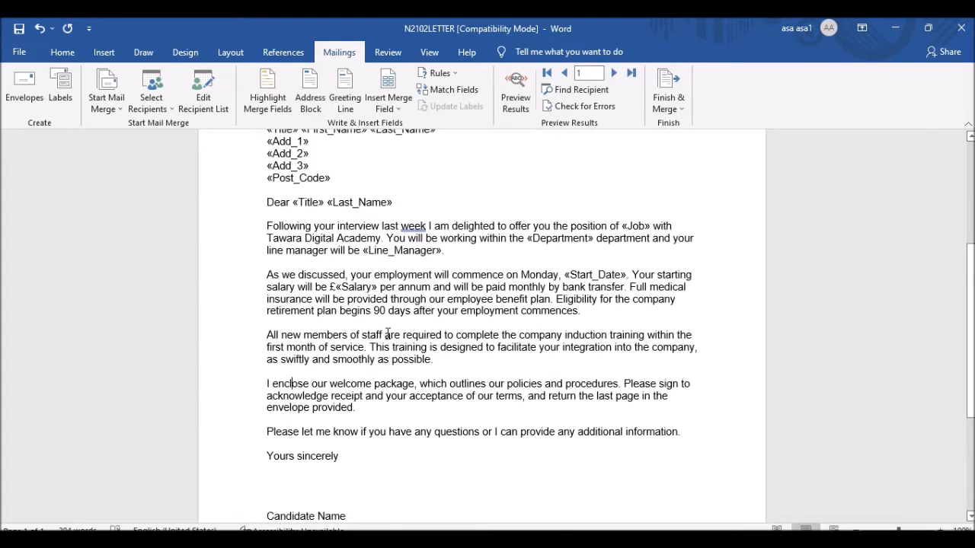
scroll(387, 334, "up", 6)
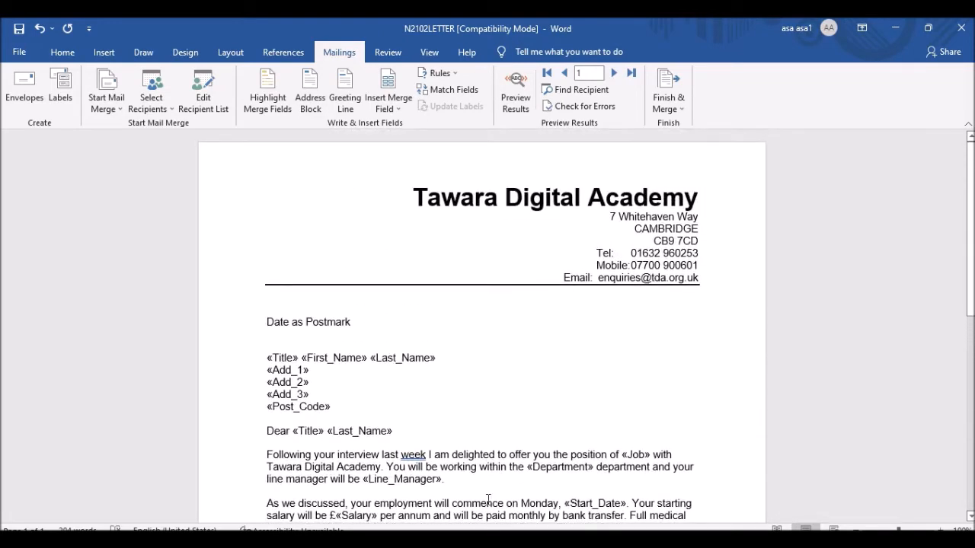
scroll(460, 433, "down", 4)
key("alt+Tab")
scroll(335, 183, "down", 6)
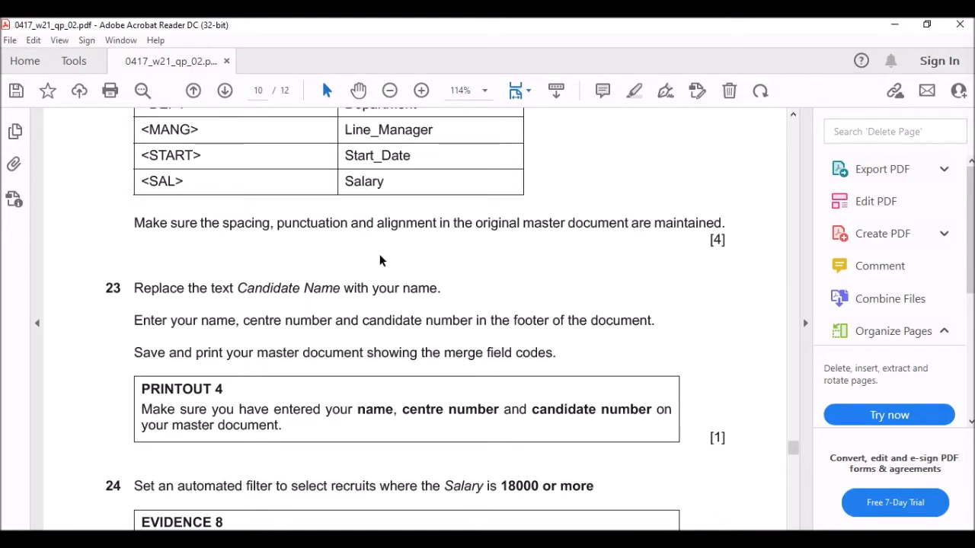
scroll(306, 276, "down", 2)
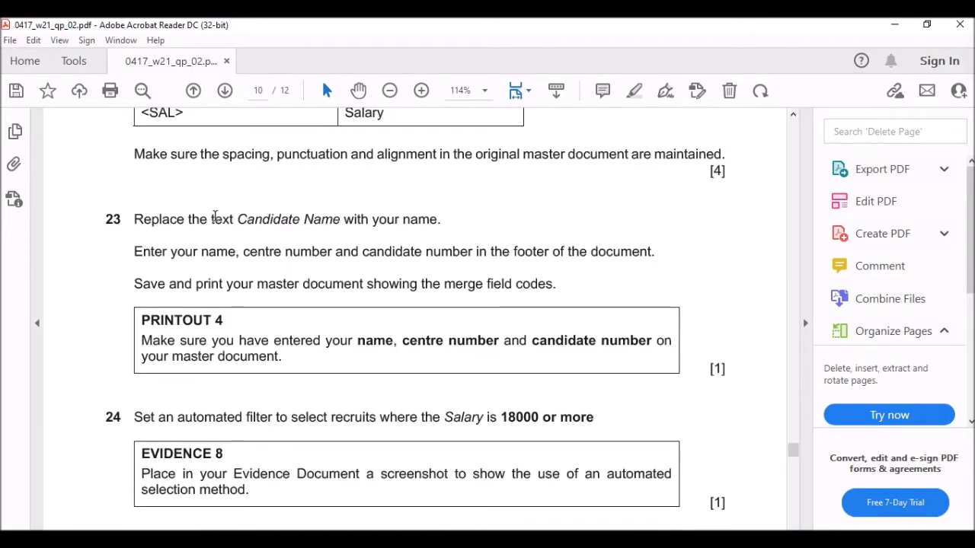
key("alt+Tab")
scroll(396, 335, "down", 8)
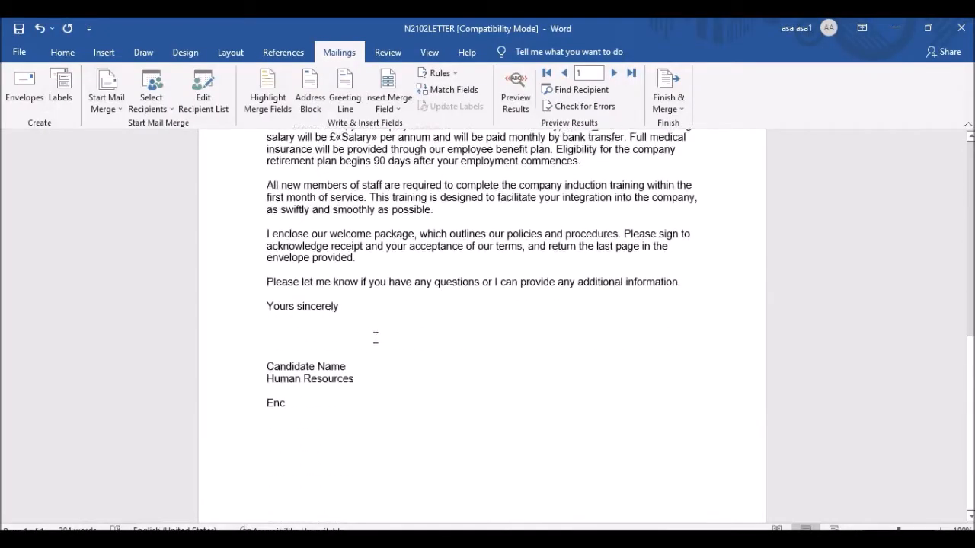
Replace 'Candidate Name' in the signature with the candidate's own name, correcting a typo.
left_click_drag(338, 307, 268, 309)
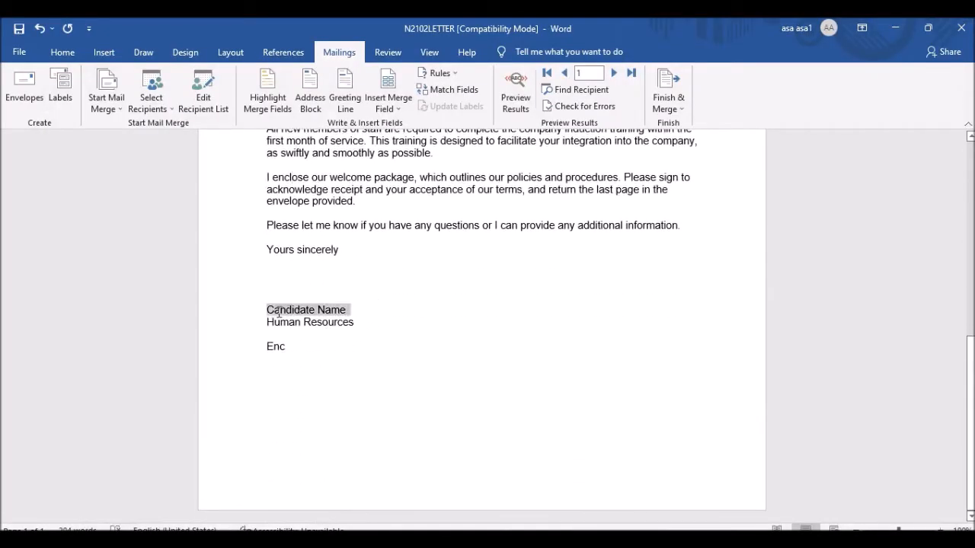
type("Akan")
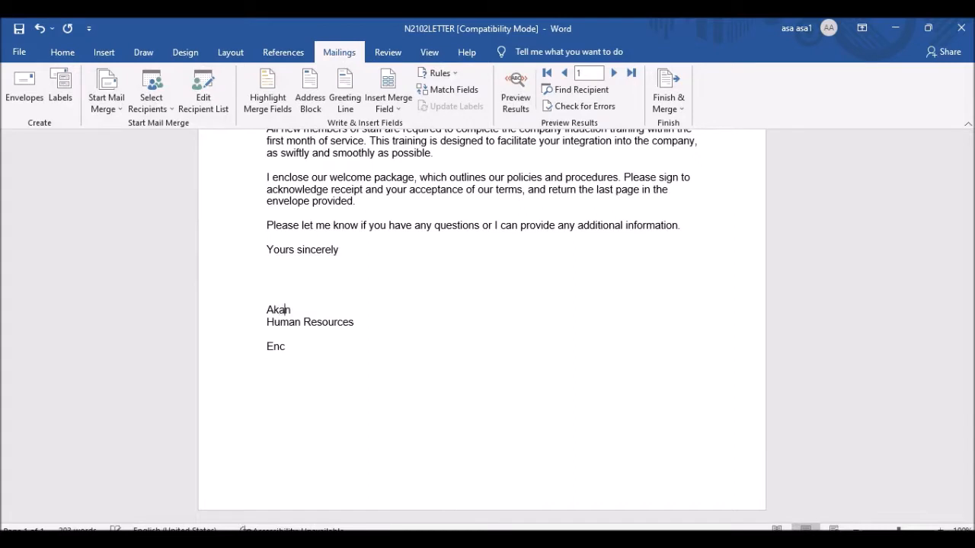
type("de sherif")
key("BackSpace")
key("BackSpace")
key("BackSpace")
key("BackSpace")
key("BackSpace")
type("Sheriff A.")
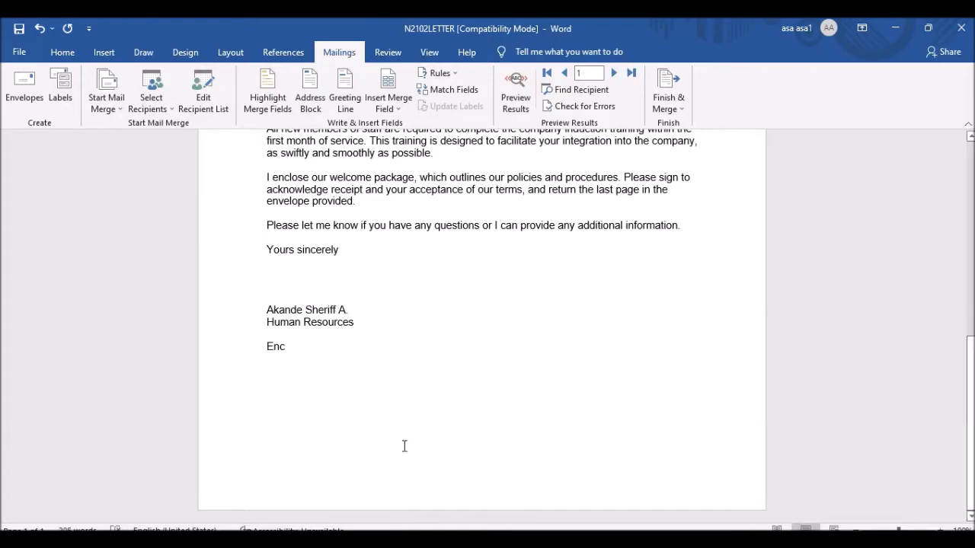
key("alt+Tab")
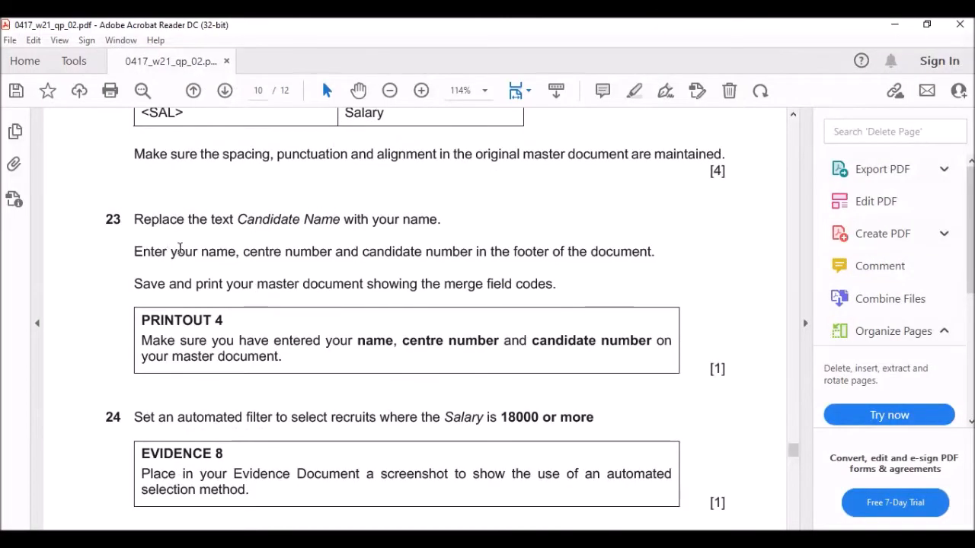
Review the finished letter and its print preview, check the exam paper, then return to Word.
scroll(172, 243, "down", 2)
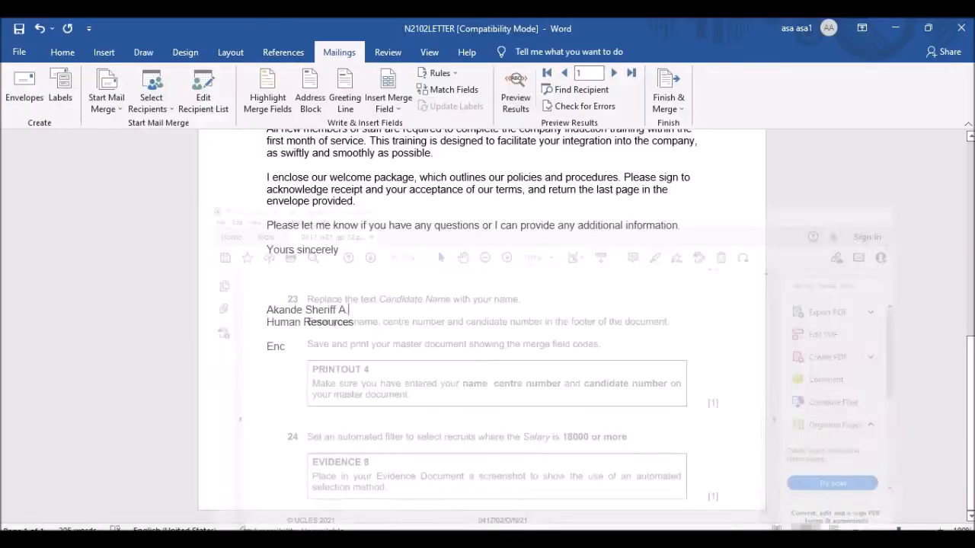
scroll(477, 365, "up", 5)
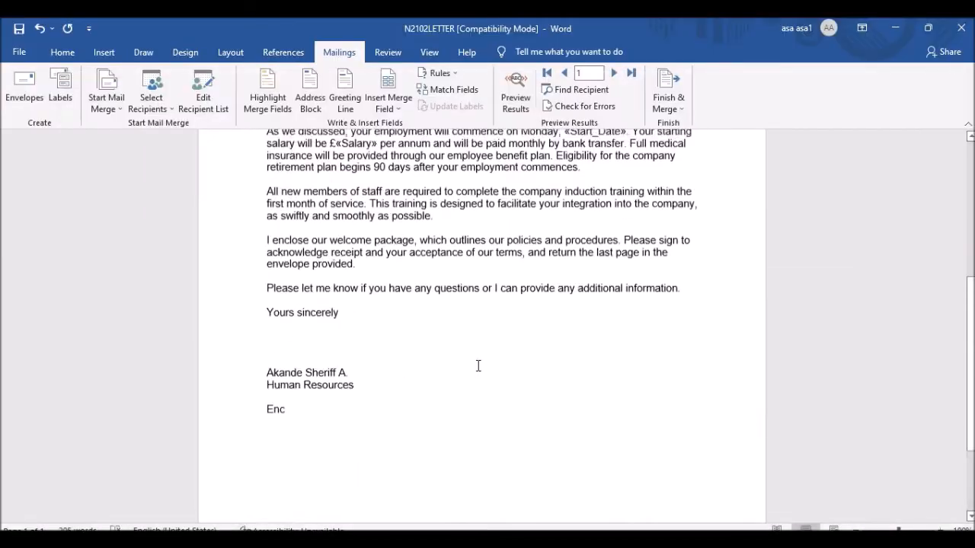
scroll(477, 343, "down", 2)
scroll(473, 344, "down", 5)
scroll(470, 348, "up", 3)
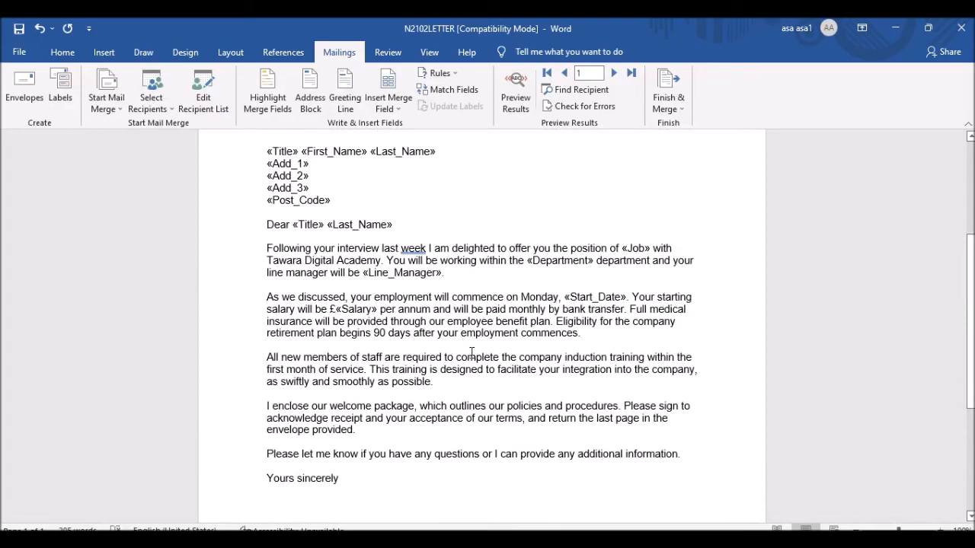
key("ctrl+p")
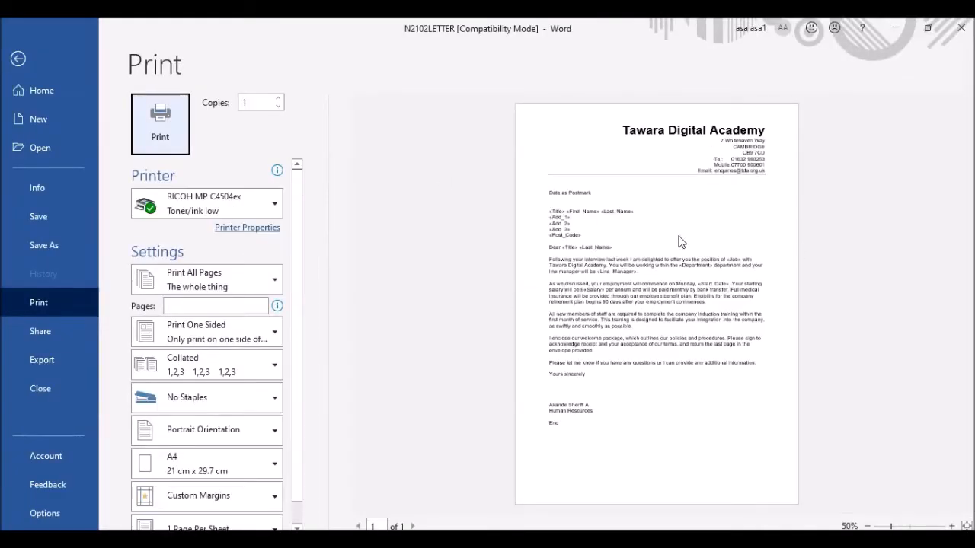
left_click(18, 58)
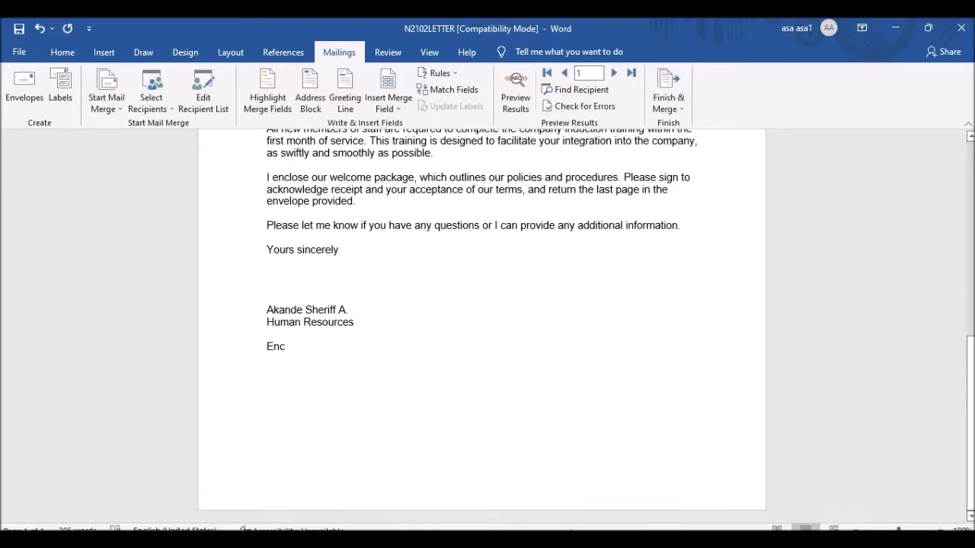
key("alt+Tab")
scroll(226, 284, "down", 4)
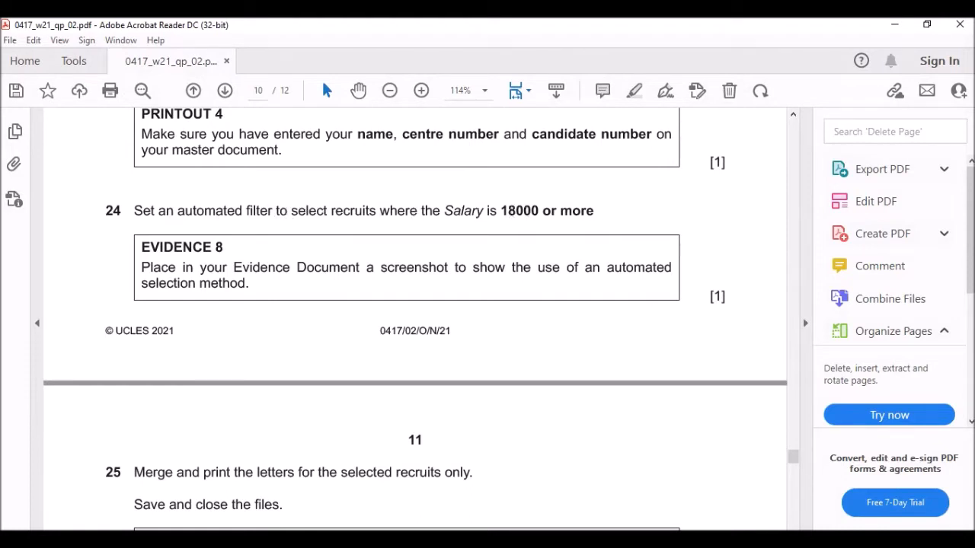
key("alt+Tab")
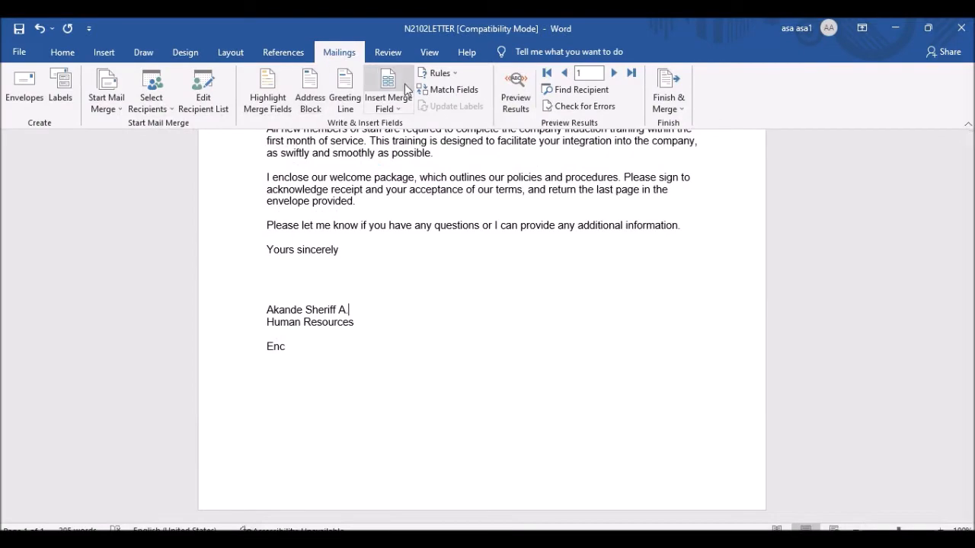
Filter the mail-merge recipients to Salary greater than or equal to 18000.
left_click(203, 97)
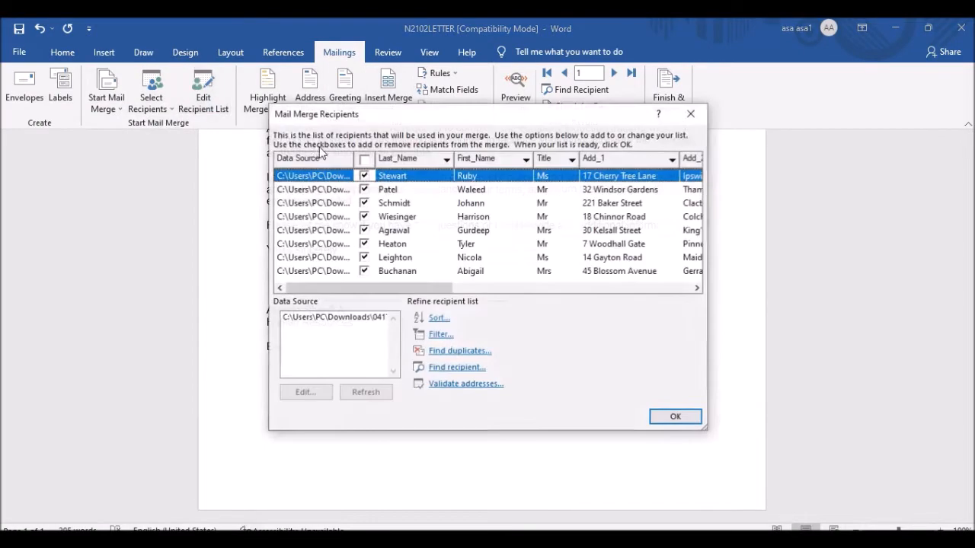
left_click(440, 335)
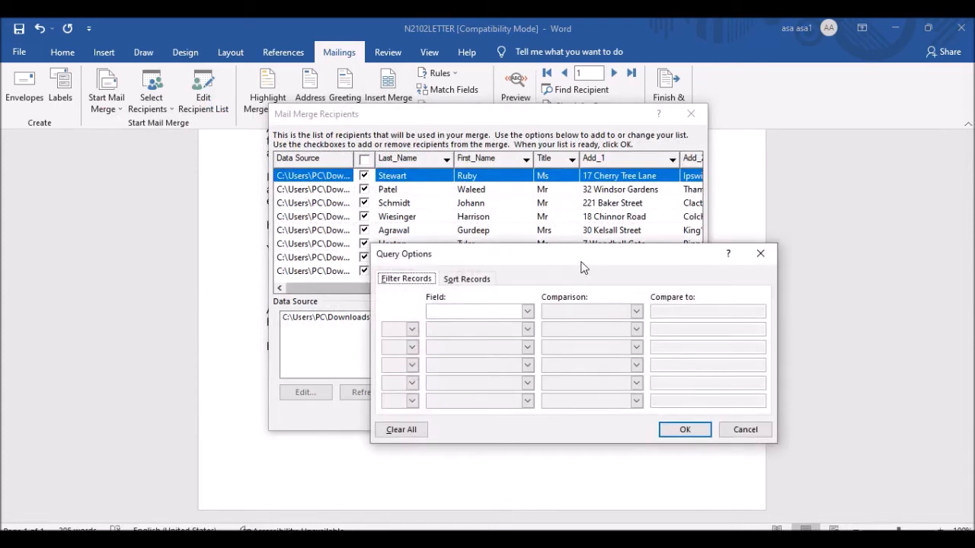
left_click(527, 311)
scroll(471, 343, "down", 1)
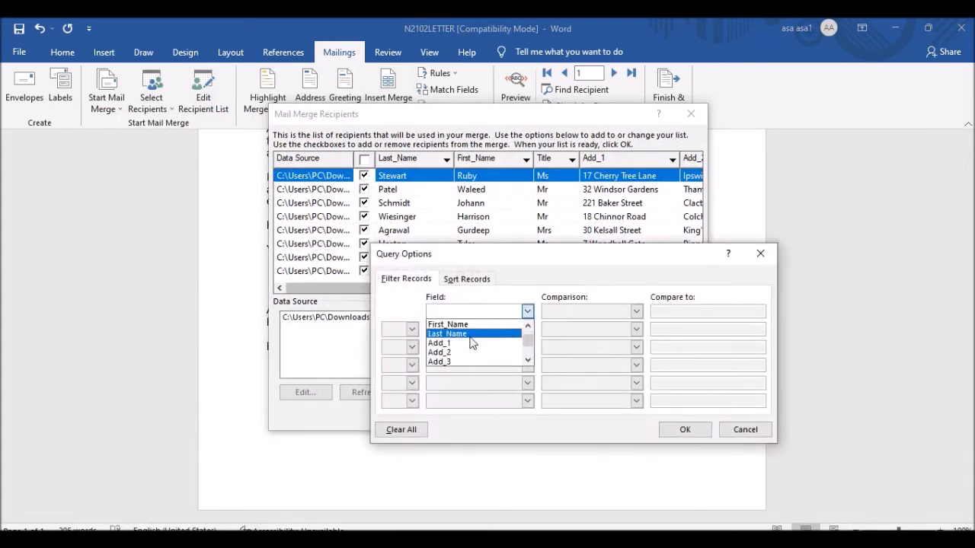
scroll(471, 344, "down", 3)
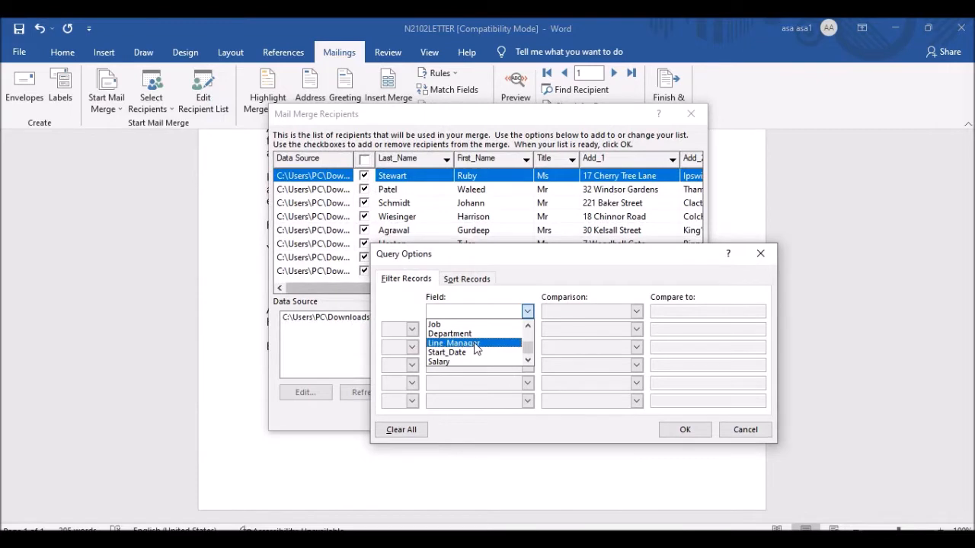
left_click(494, 362)
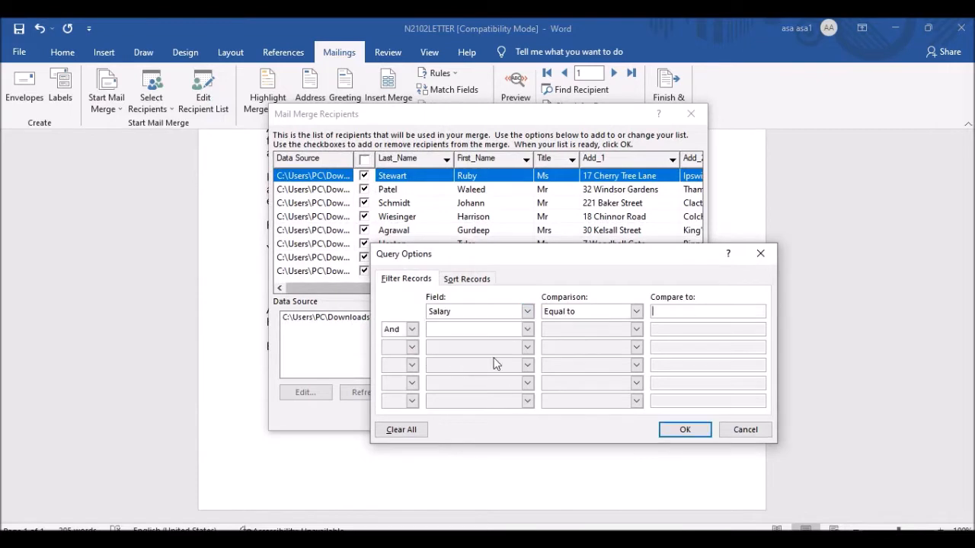
left_click(600, 312)
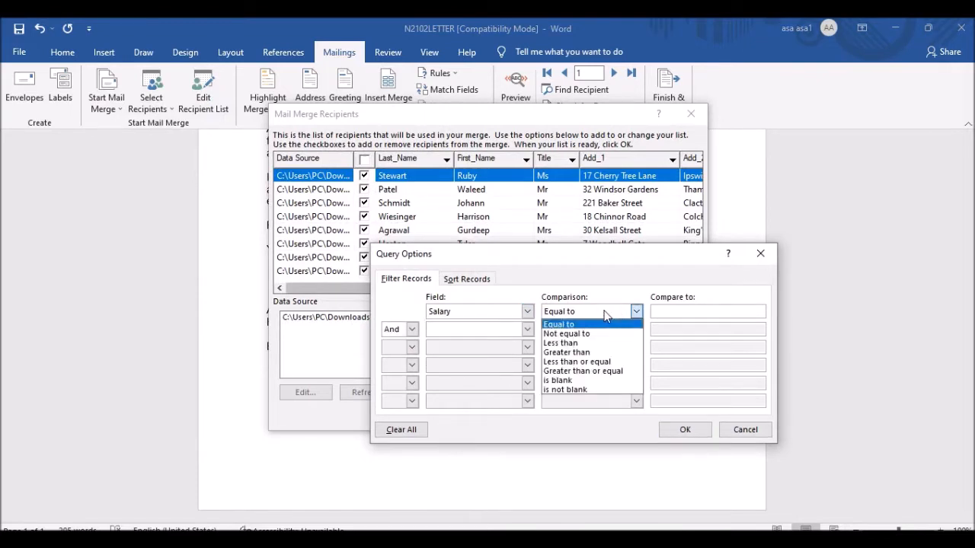
left_click(593, 372)
left_click(672, 312)
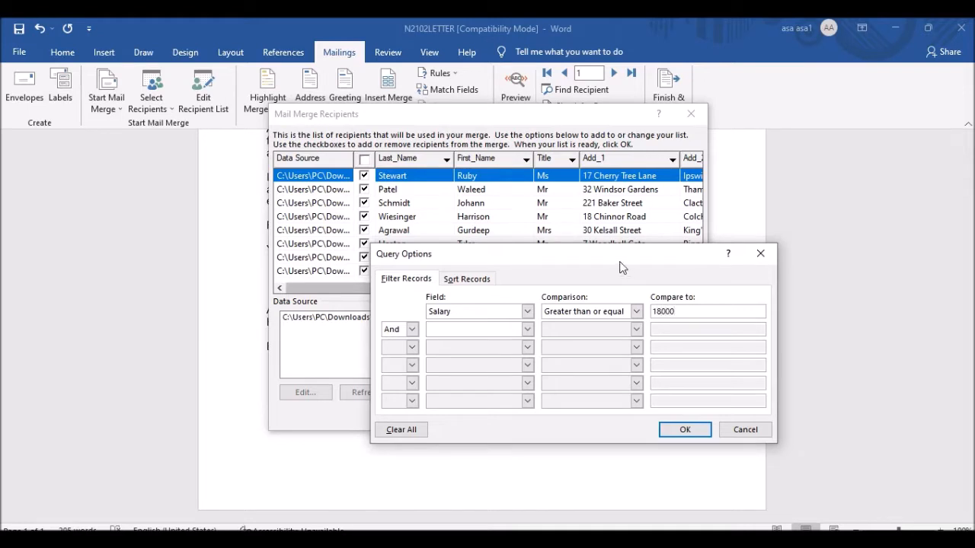
left_click_drag(621, 266, 603, 318)
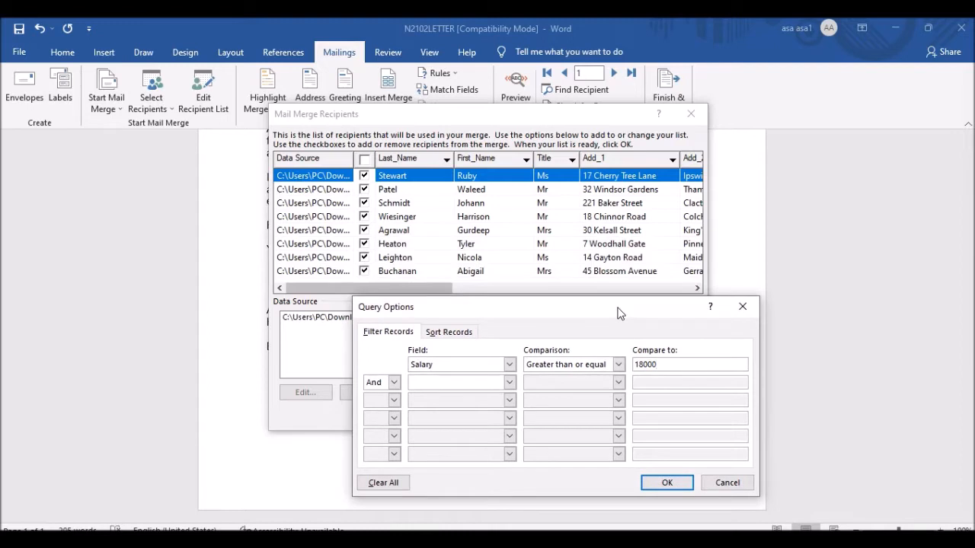
left_click(669, 486)
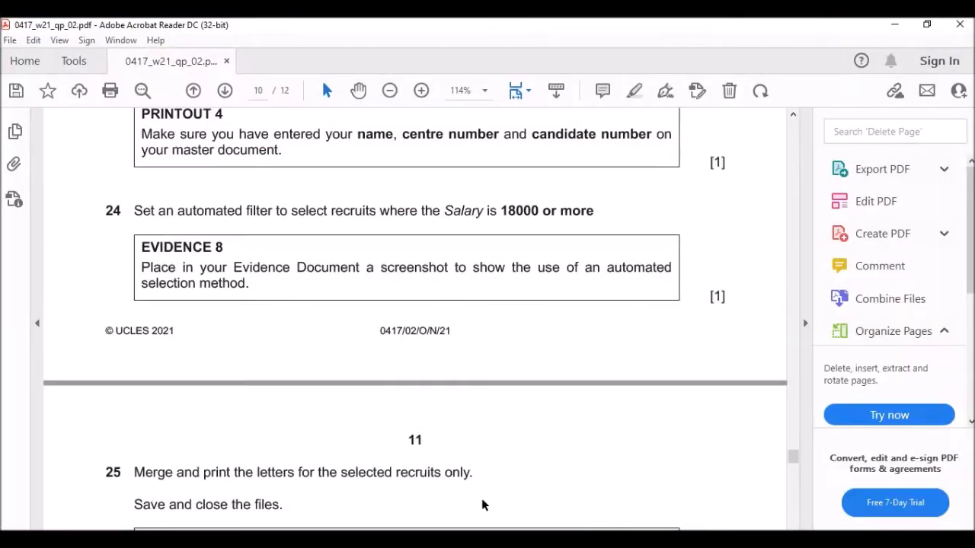
Reopen the Salary filter settings and capture a screenshot of them.
scroll(228, 256, "down", 2)
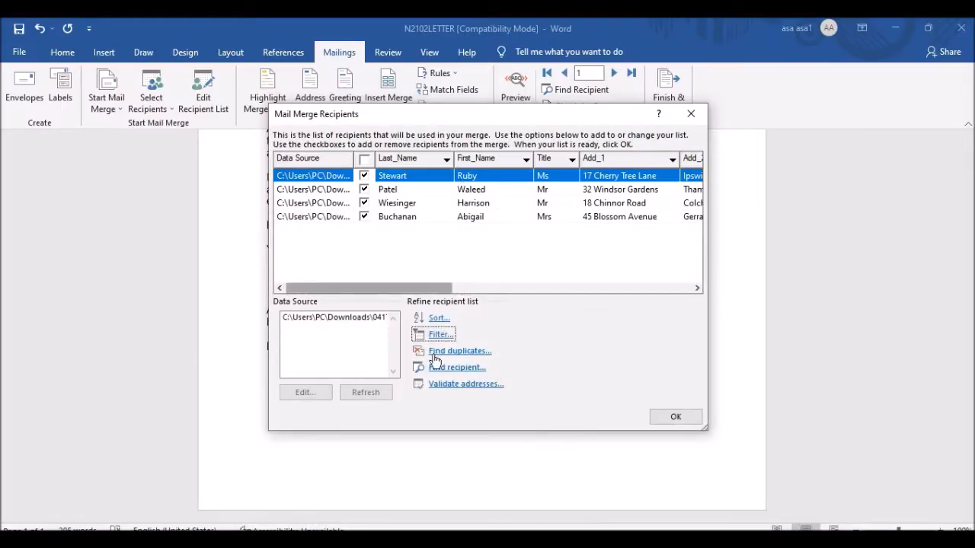
left_click(441, 336)
left_click_drag(624, 306, 799, 283)
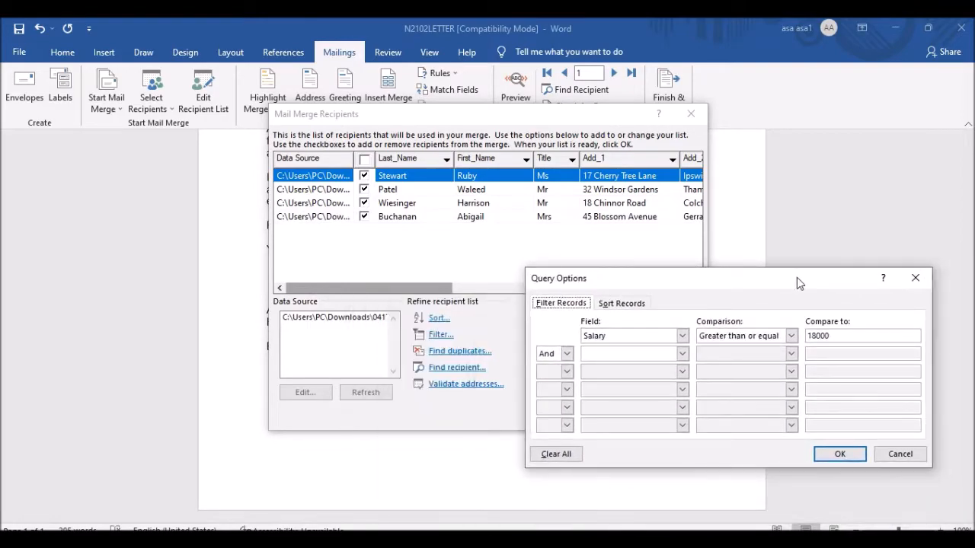
key("Print")
left_click_drag(248, 91, 958, 479)
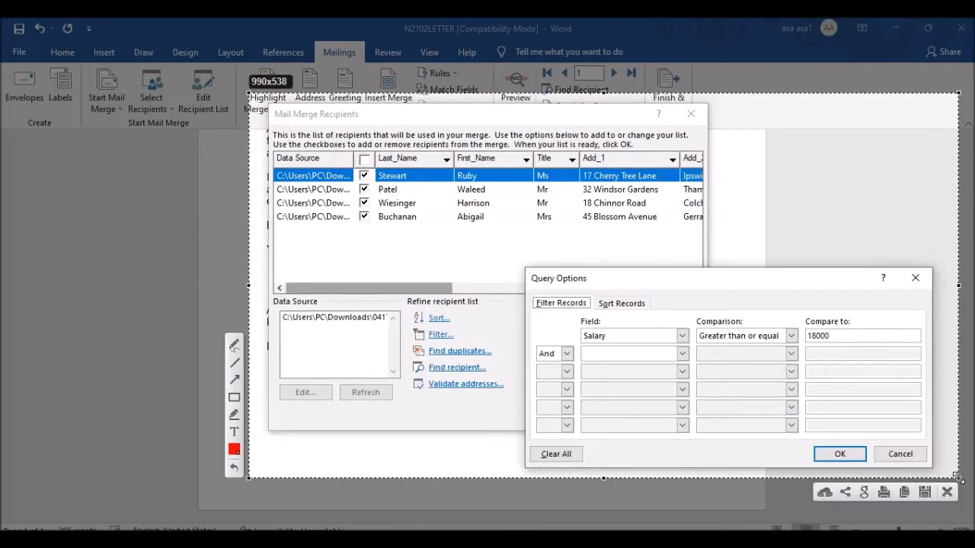
left_click(904, 493)
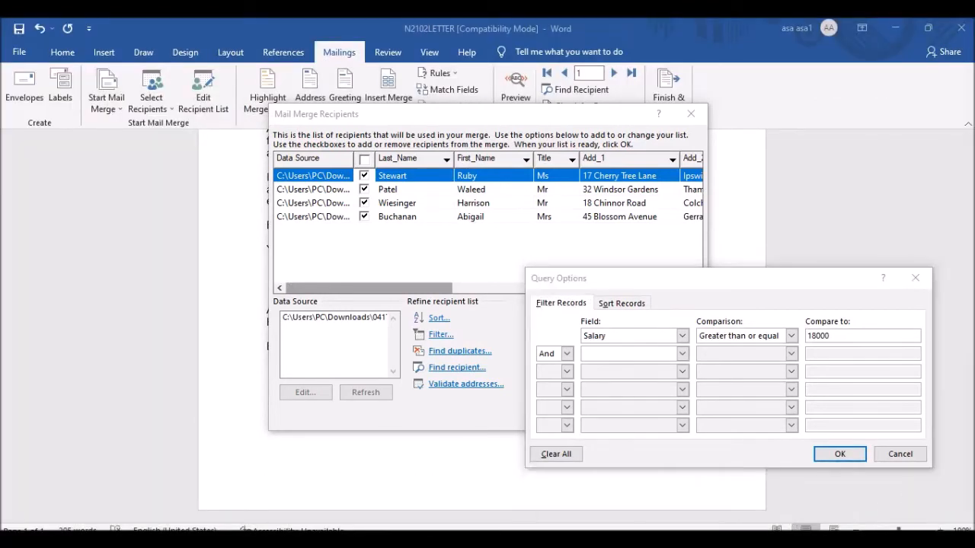
Confirm the Query Options and Mail Merge Recipients dialogs to apply the Salary filter.
left_click(378, 520)
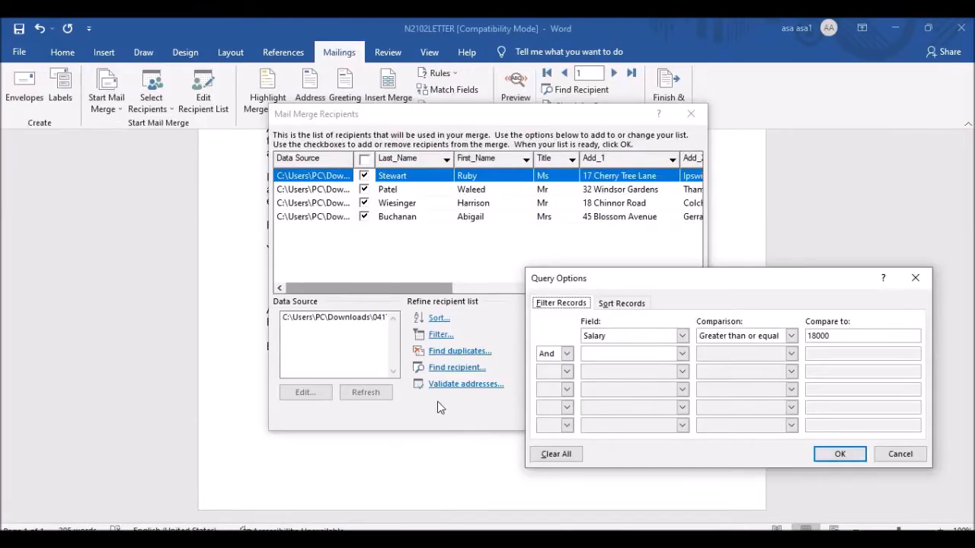
left_click(836, 452)
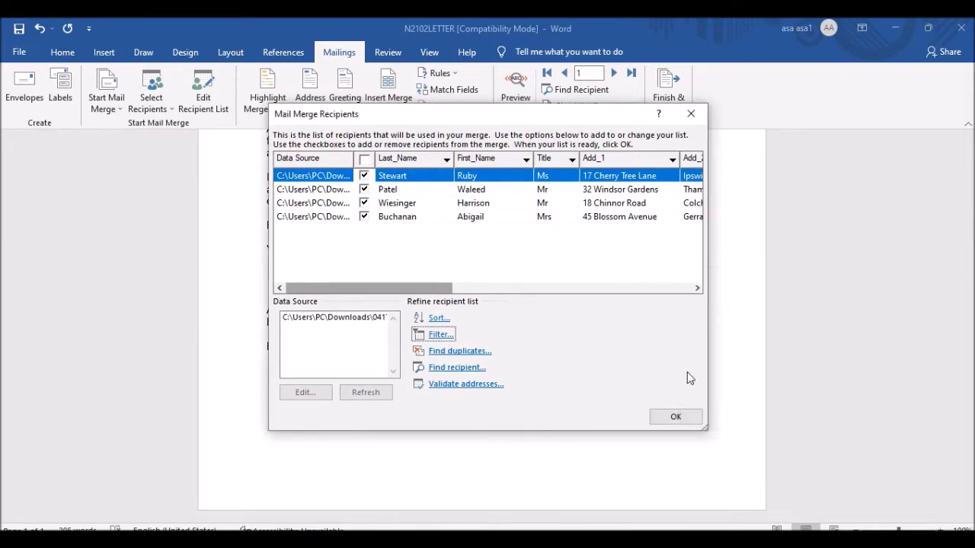
left_click(676, 417)
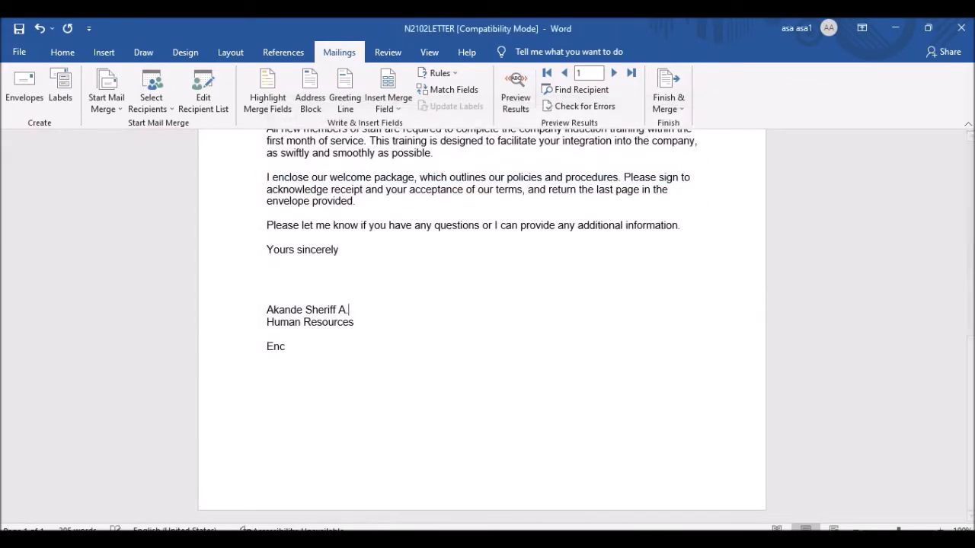
Paste the recipient filter screenshot under Step 24 – EVIDENCE 8 in the evidence document.
left_click(390, 528)
scroll(398, 391, "down", 5)
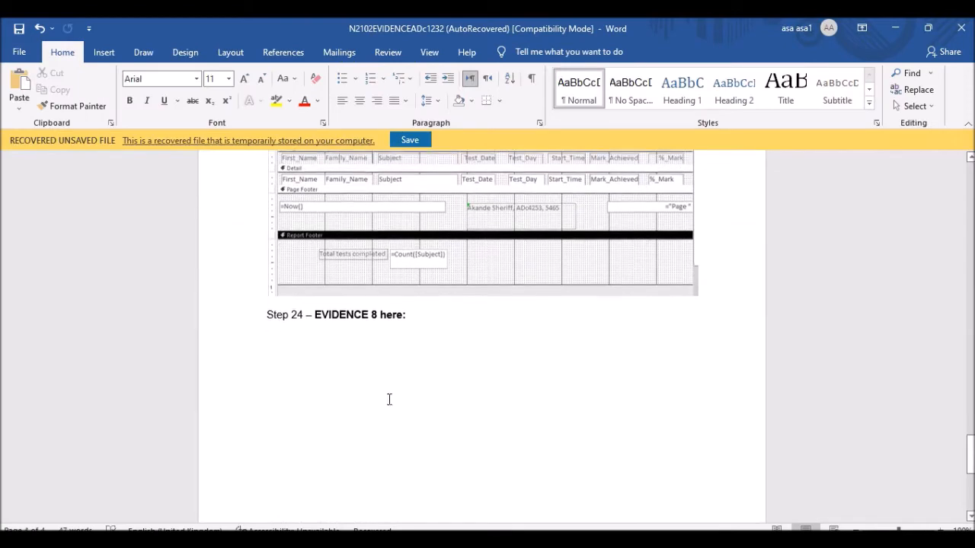
key("ctrl+v")
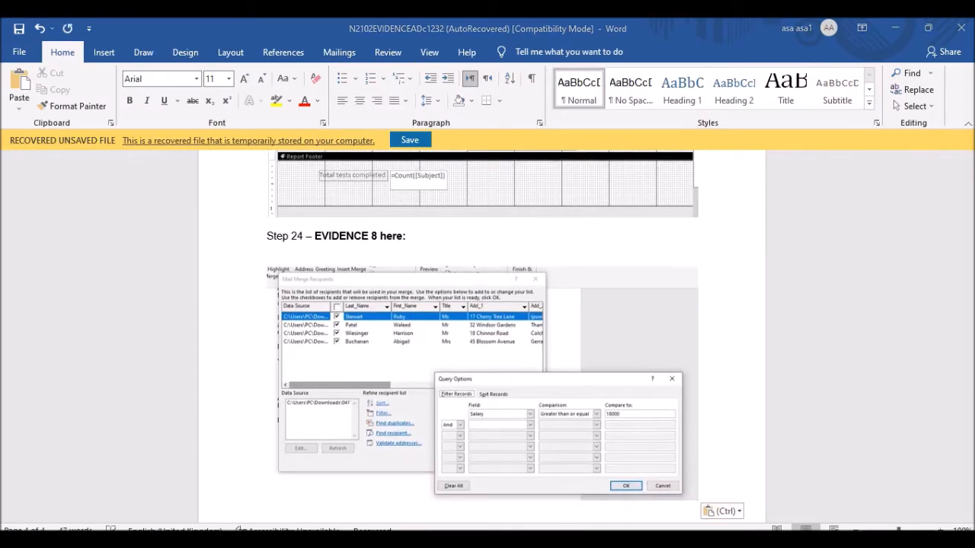
key("alt+Tab")
scroll(221, 195, "down", 2)
scroll(175, 206, "down", 2)
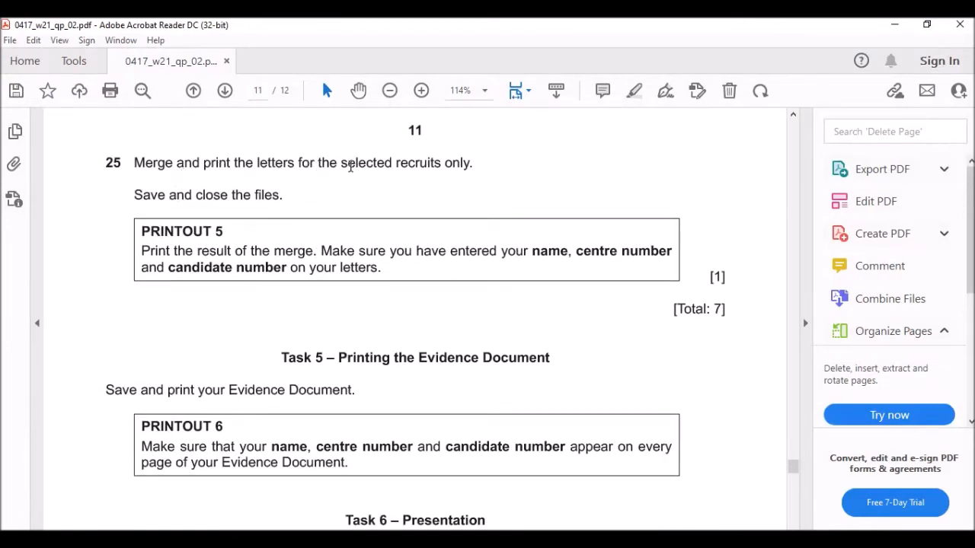
Read question 25's PRINTOUT 5 merge instructions, then bring N2102LETTER back to the front.
scroll(487, 173, "down", 2)
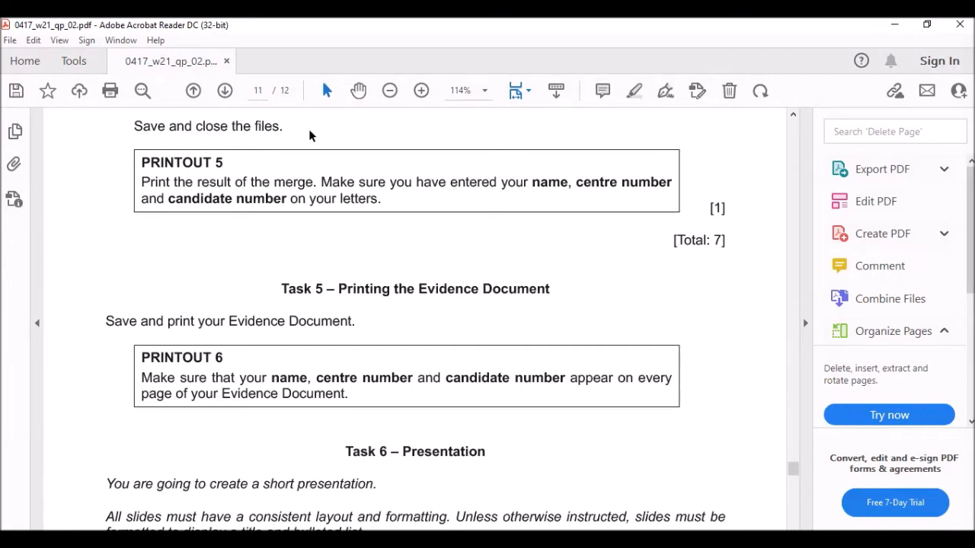
left_click_drag(670, 245, 735, 249)
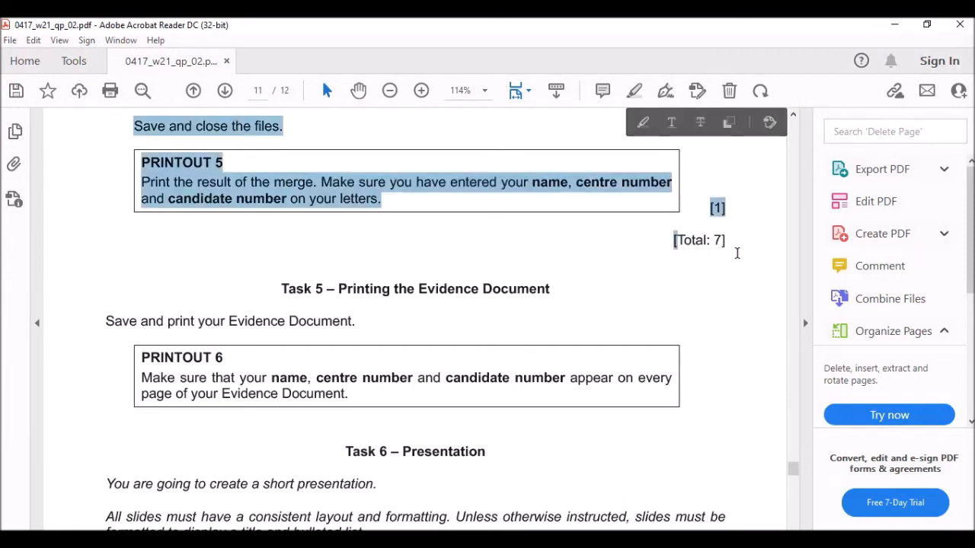
left_click(736, 248)
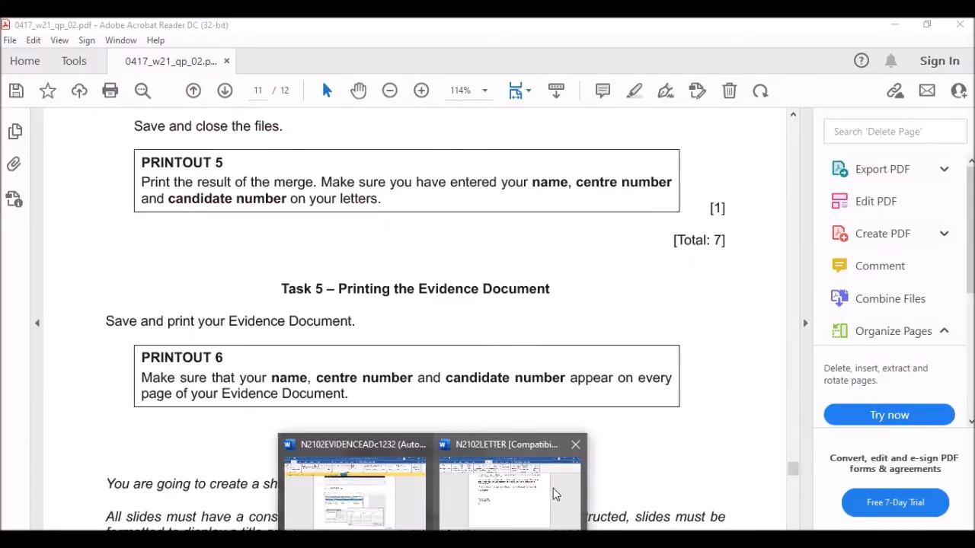
left_click(553, 488)
scroll(589, 170, "up", 10)
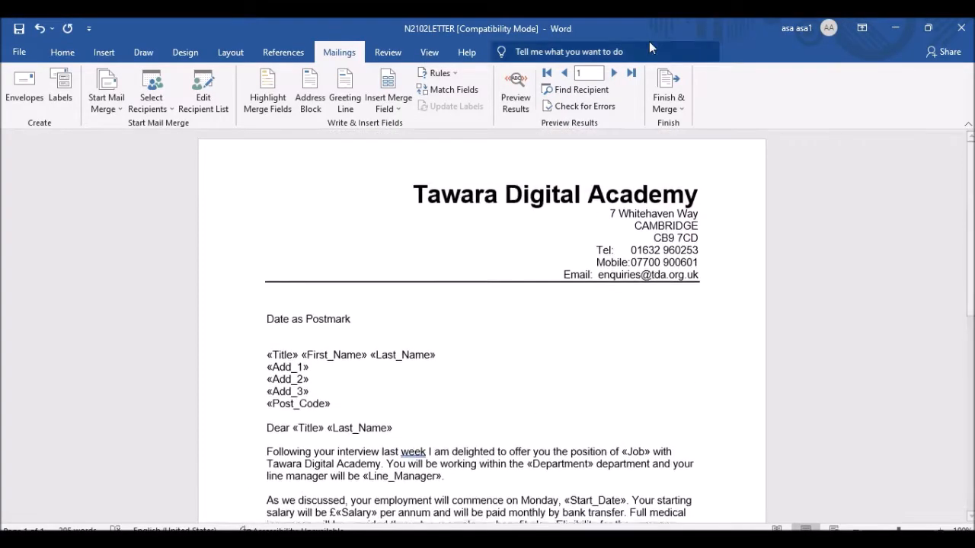
Merge all records into individual editable letters in a new Letters1 document.
left_click(656, 109)
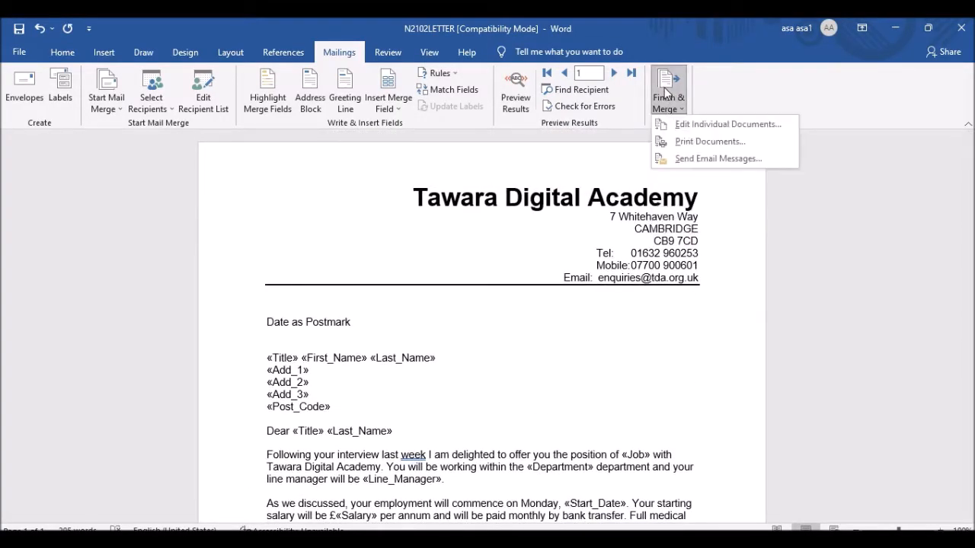
left_click(693, 124)
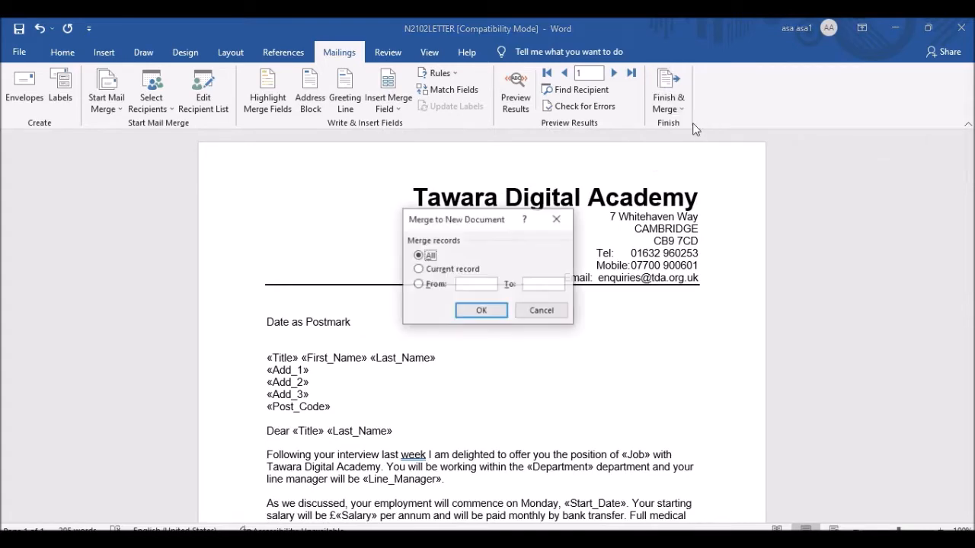
left_click(490, 314)
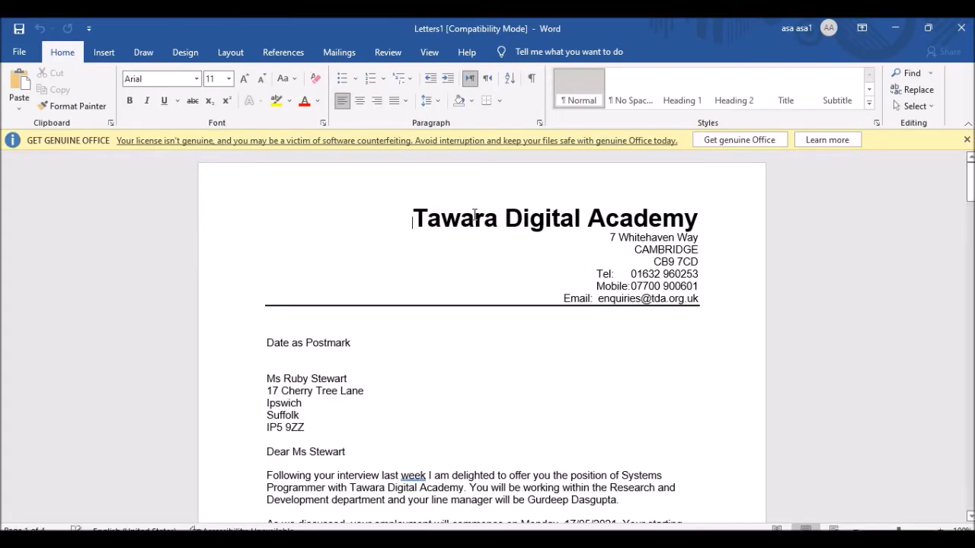
Scroll through the four merged letters and open Letters1's print preview.
scroll(441, 279, "down", 12)
scroll(441, 279, "down", 20)
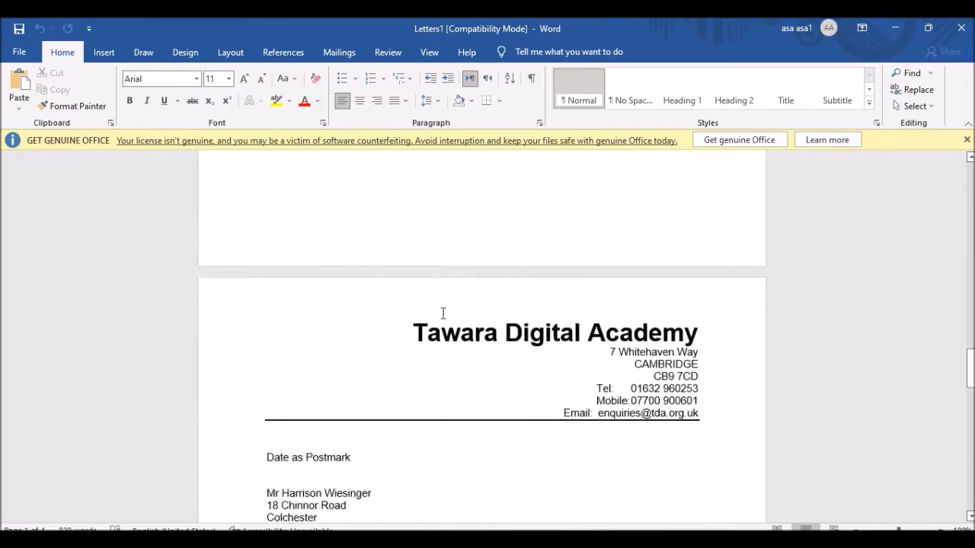
scroll(425, 338, "down", 10)
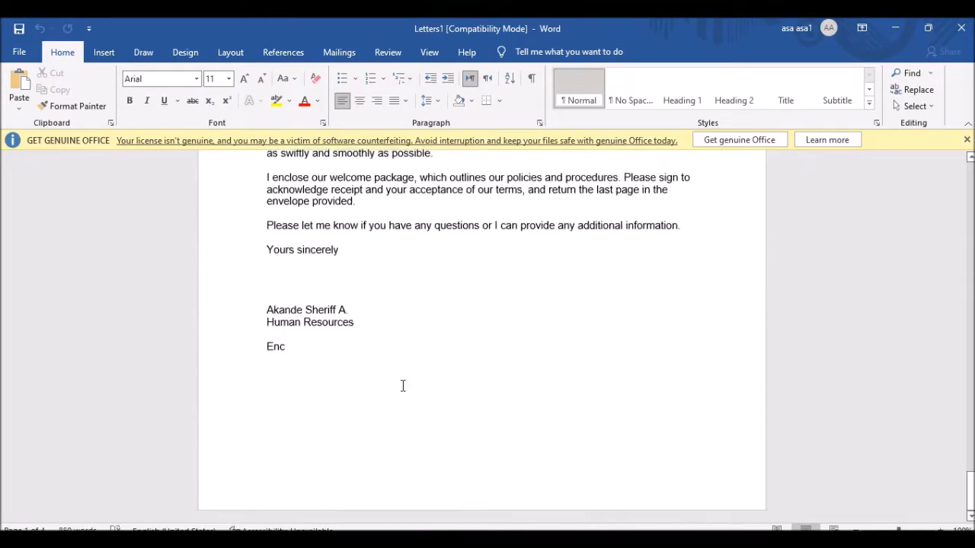
key("ctrl+p")
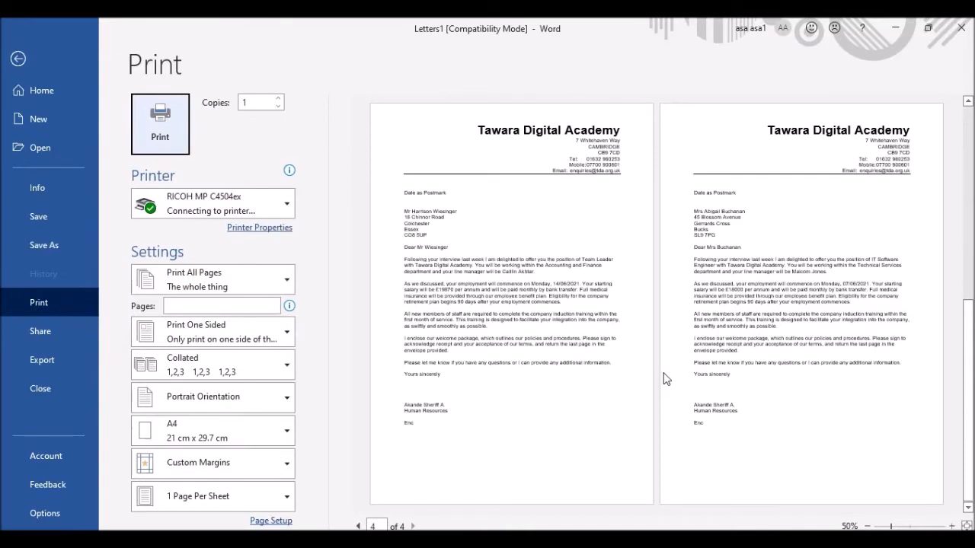
Check the Letters1 print preview one page at a time, then return to the document.
scroll(631, 381, "up", 2)
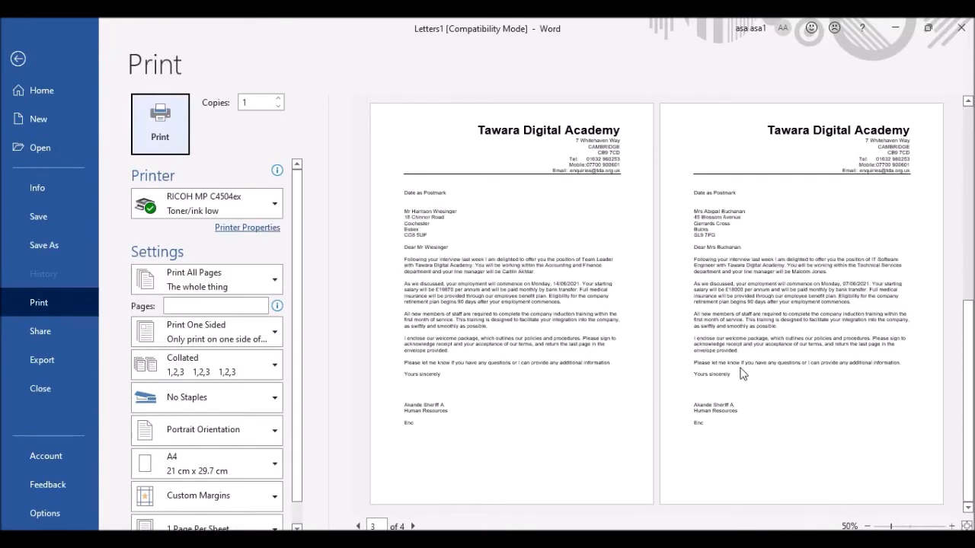
left_click(952, 526)
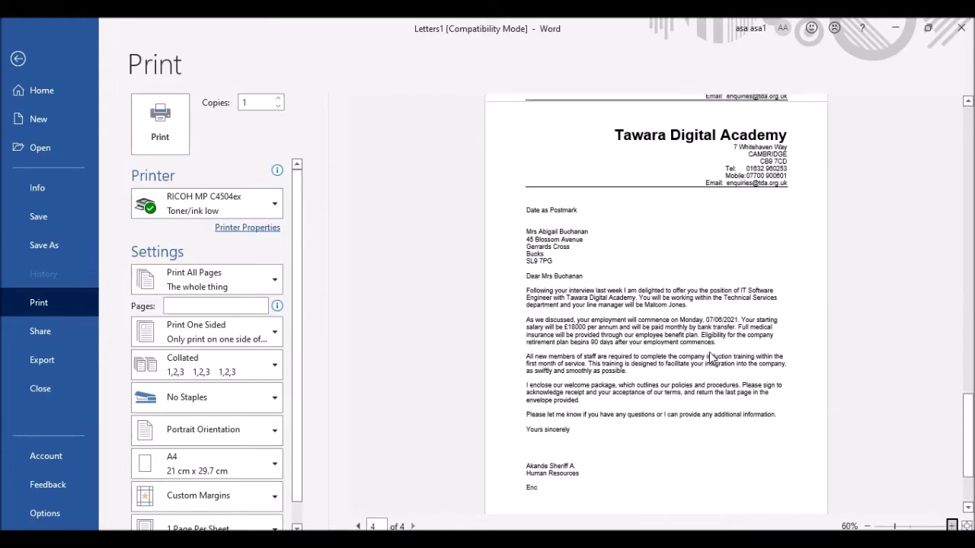
scroll(709, 352, "up", 6)
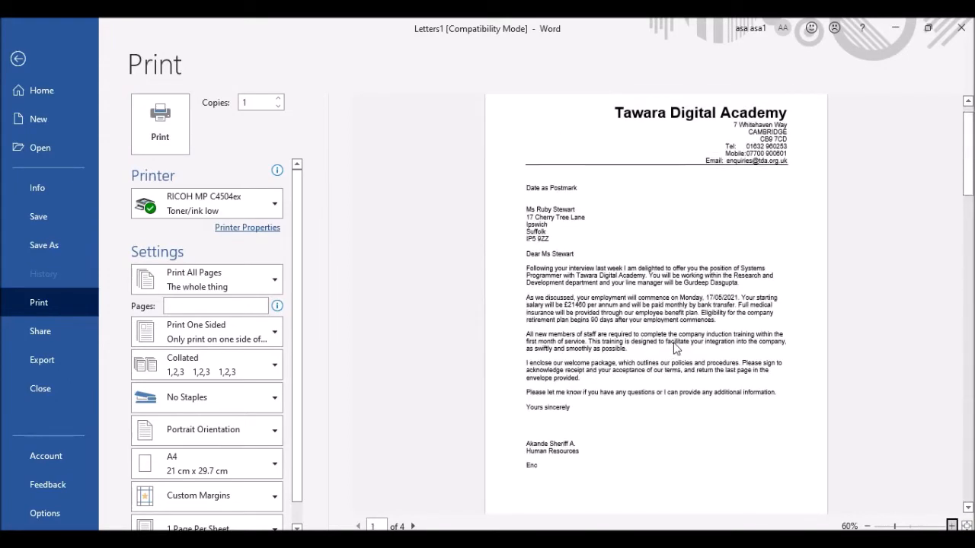
left_click(19, 61)
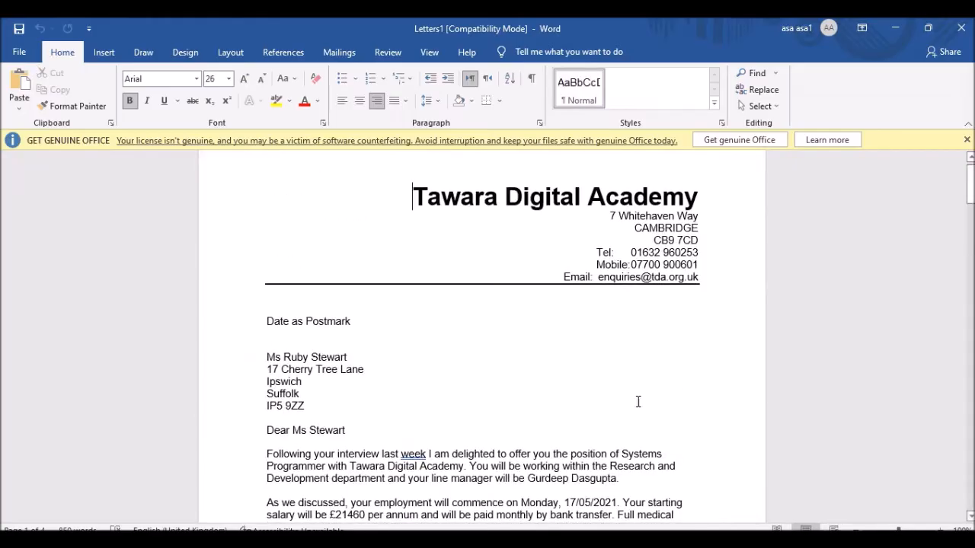
Scroll through the letters, minimise Letters1, and scroll the exam paper in Acrobat.
scroll(590, 392, "down", 3)
scroll(572, 355, "down", 3)
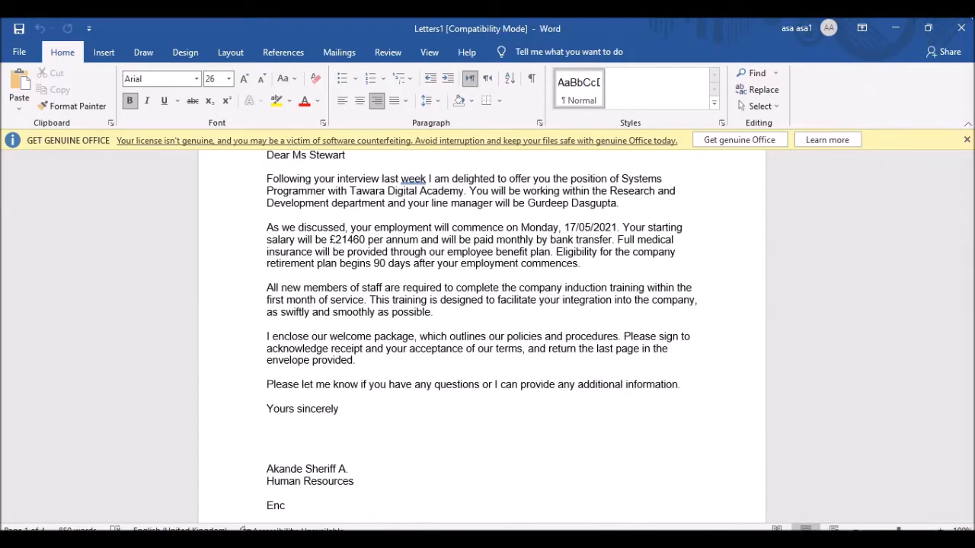
left_click(896, 28)
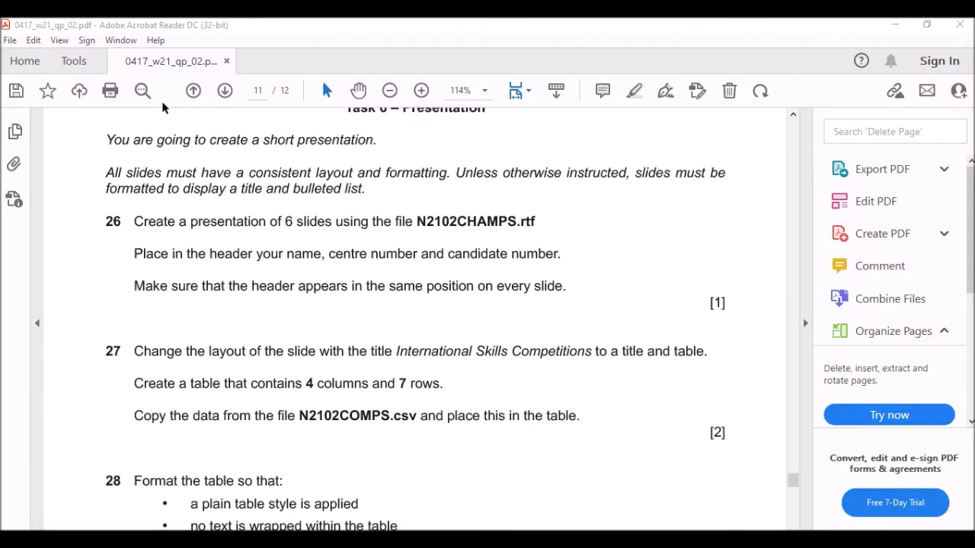
scroll(398, 230, "up", 1)
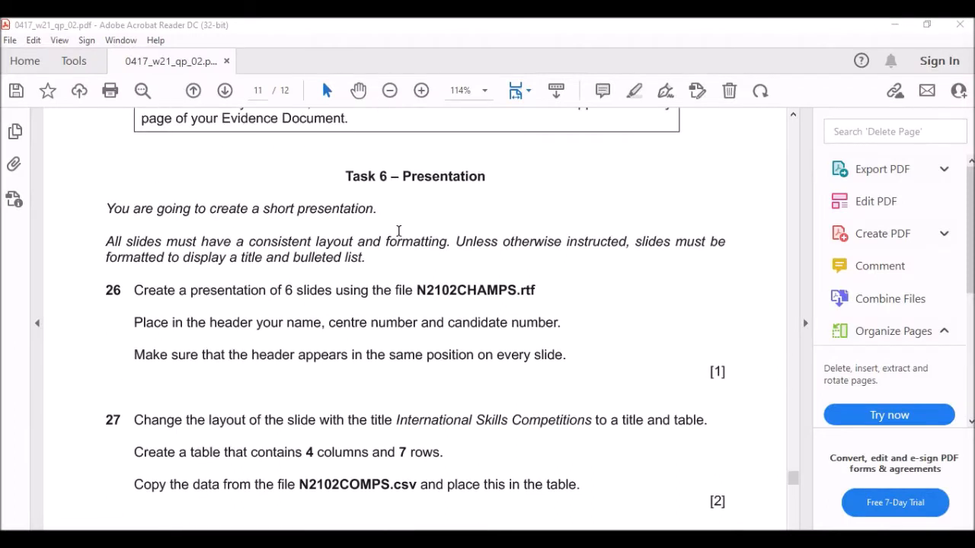
Read Task 6 in the exam paper and select the presentation's source file name.
scroll(341, 208, "down", 1)
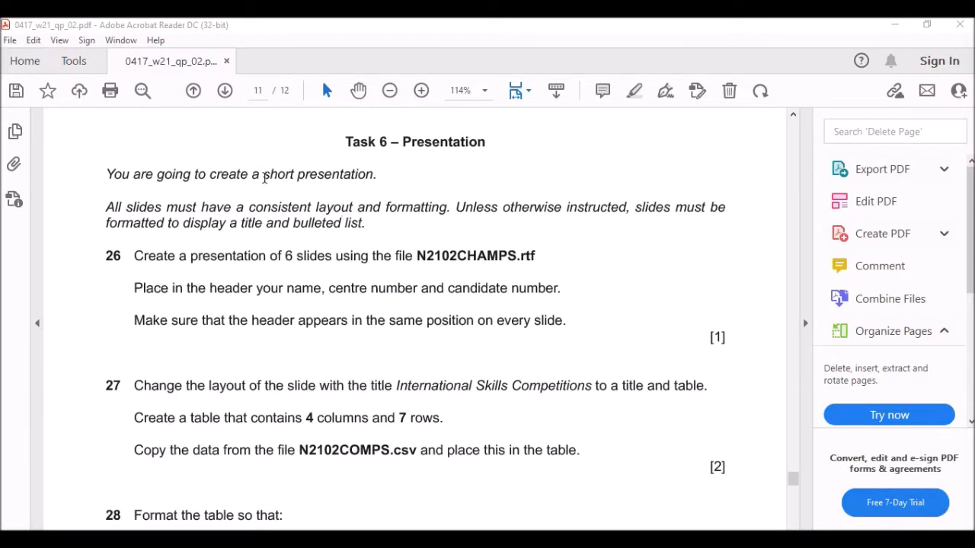
scroll(299, 220, "down", 1)
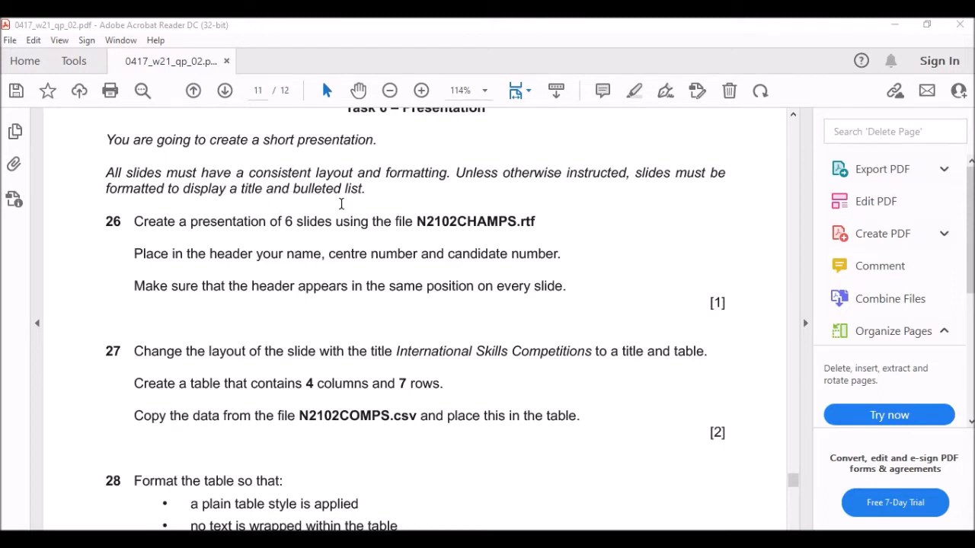
scroll(365, 199, "down", 2)
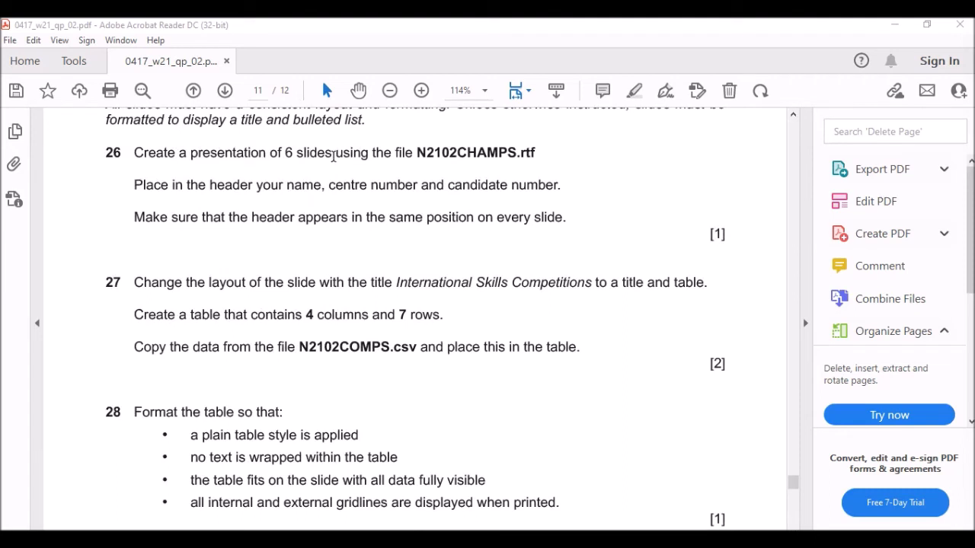
left_click_drag(430, 155, 538, 155)
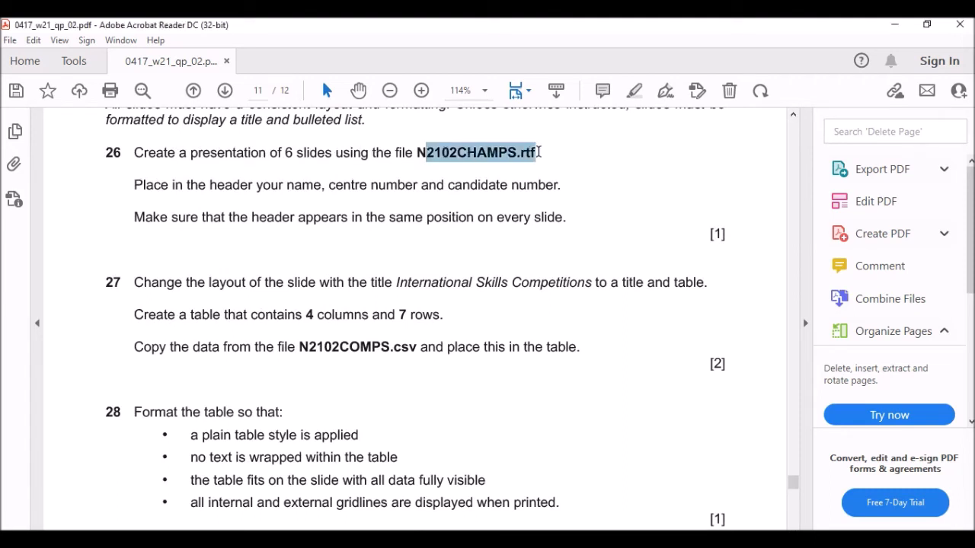
Search for 'power' and launch PowerPoint 2016.
key("super+s")
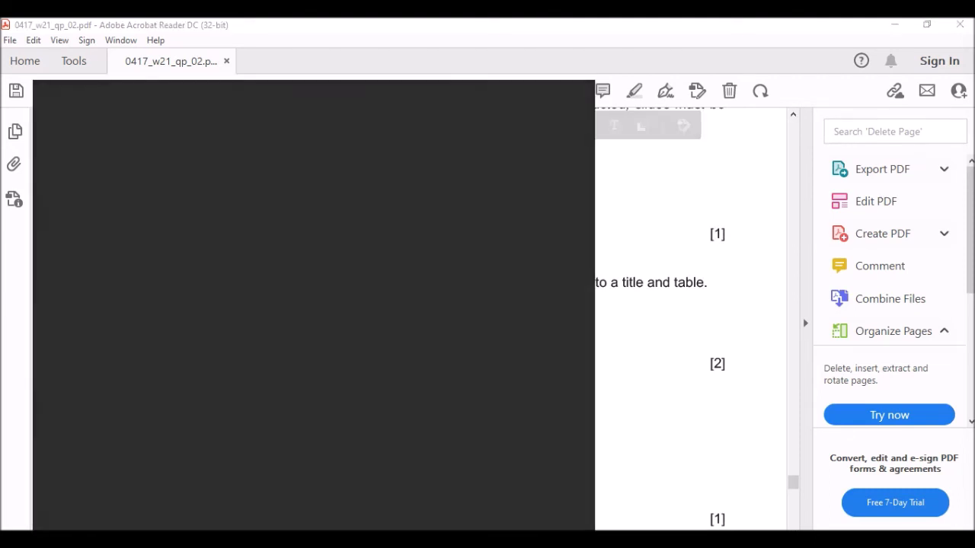
type("power")
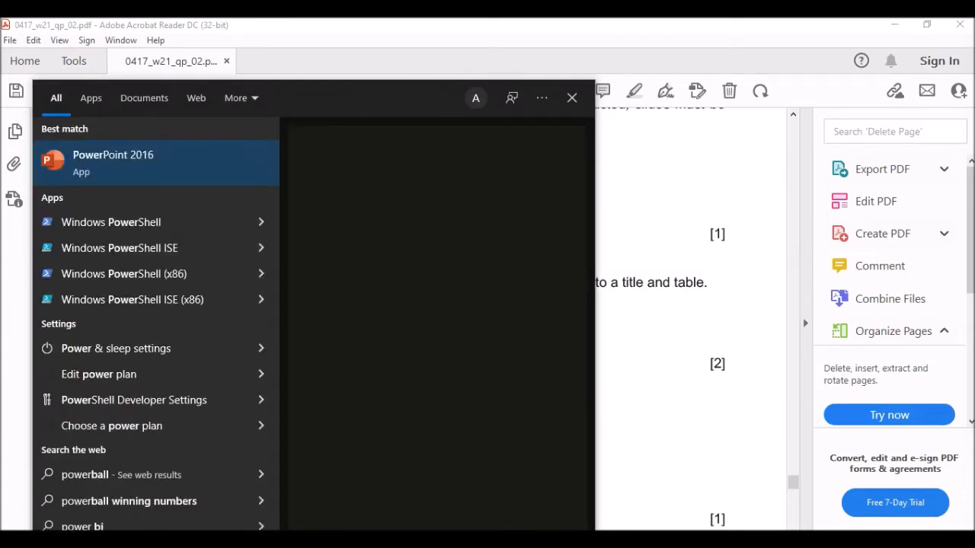
left_click(159, 158)
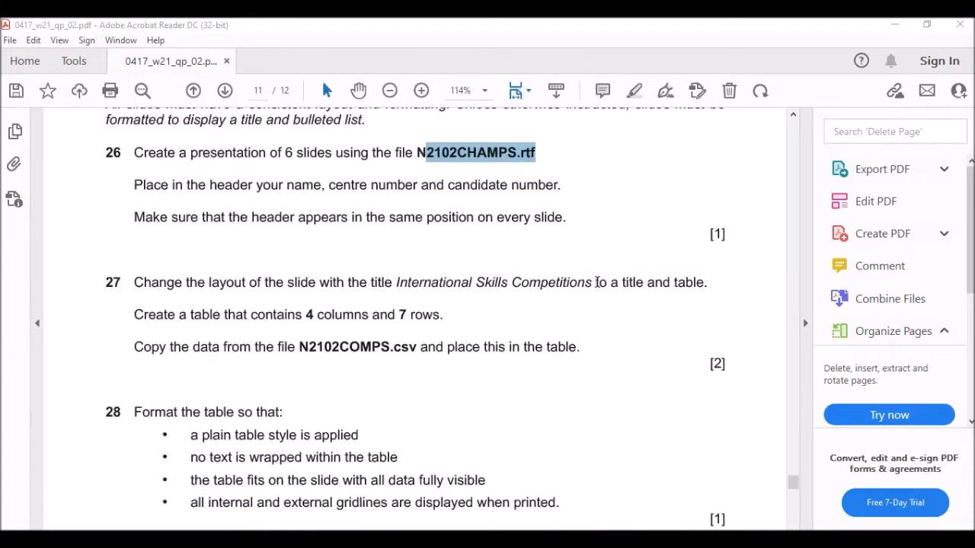